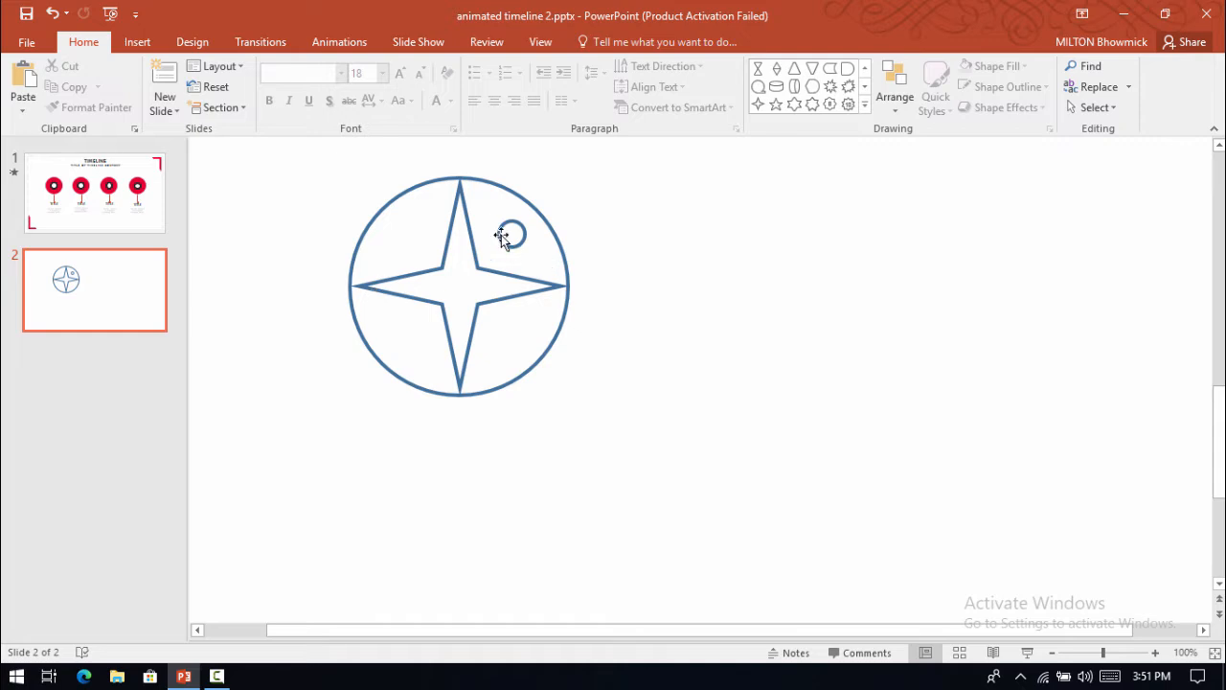
- Duplicate the small circle beside the four-pointed star so that one sits in each quadrant of the large circle
left_click_drag(511, 230, 514, 235)
scroll(534, 278, "down", 3)
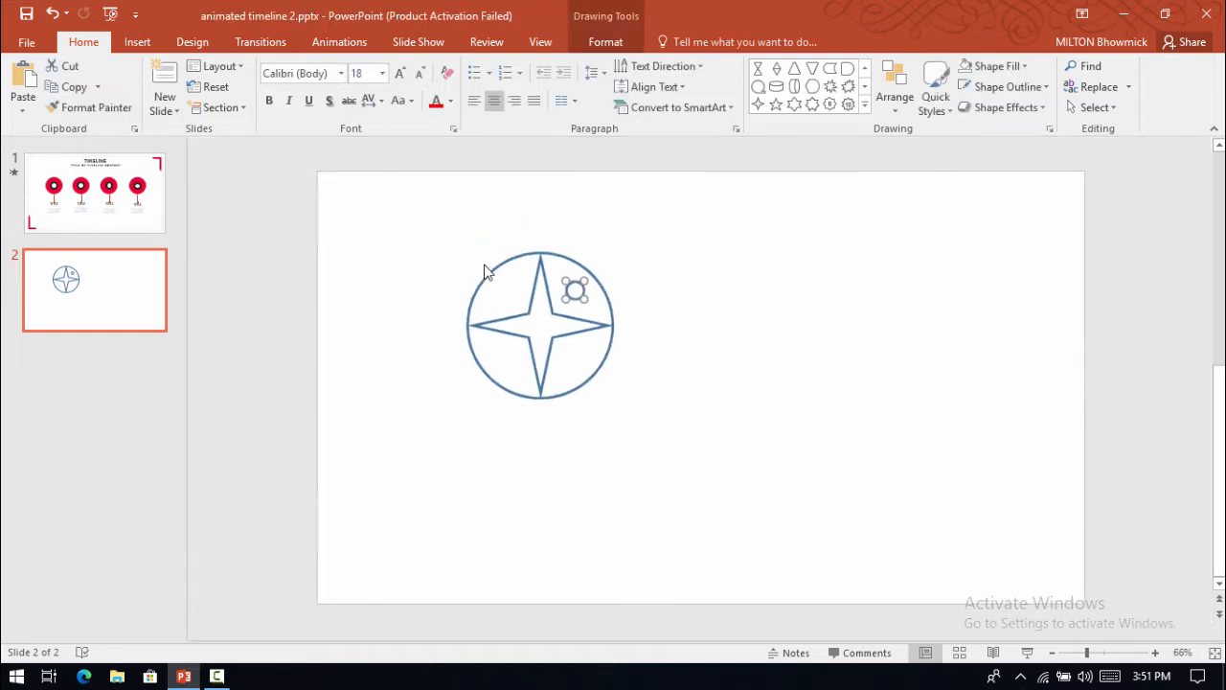
left_click_drag(567, 285, 485, 280)
key("ctrl+d")
left_click_drag(392, 278, 573, 355)
left_click_drag(474, 277, 485, 275)
left_click(698, 504)
- Group the circle, star and four small circles, and shrink the group into the slide's upper-left corner
left_click_drag(359, 212, 684, 501)
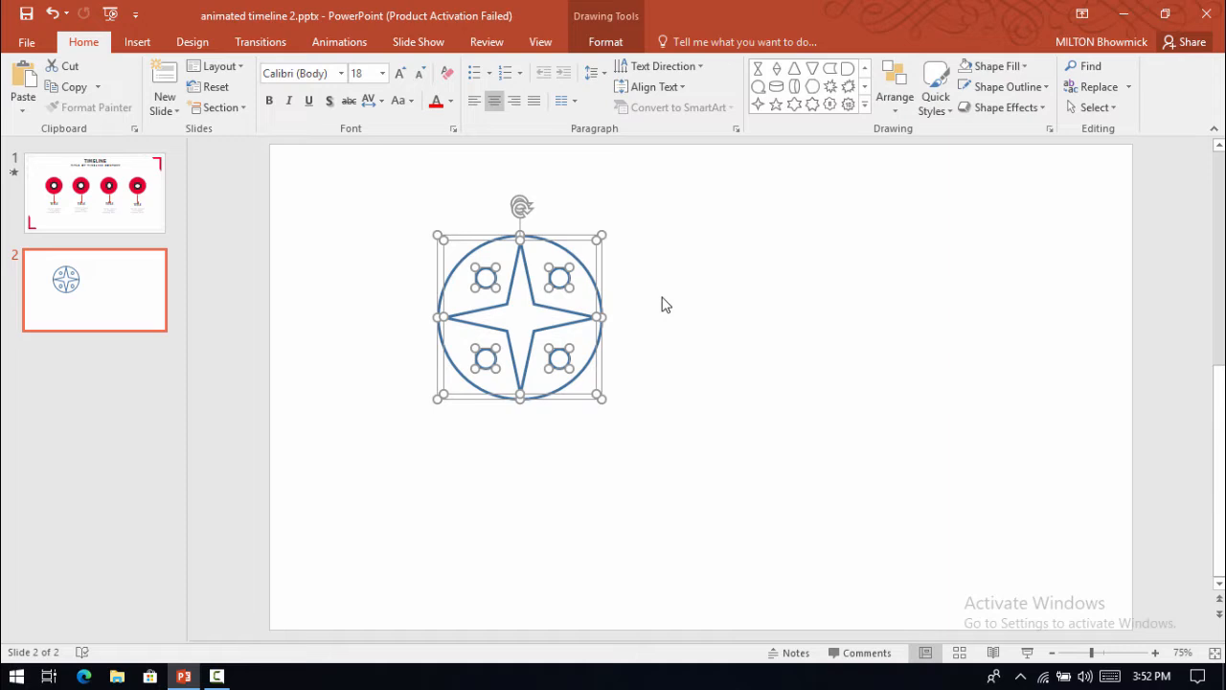
key("ctrl+g")
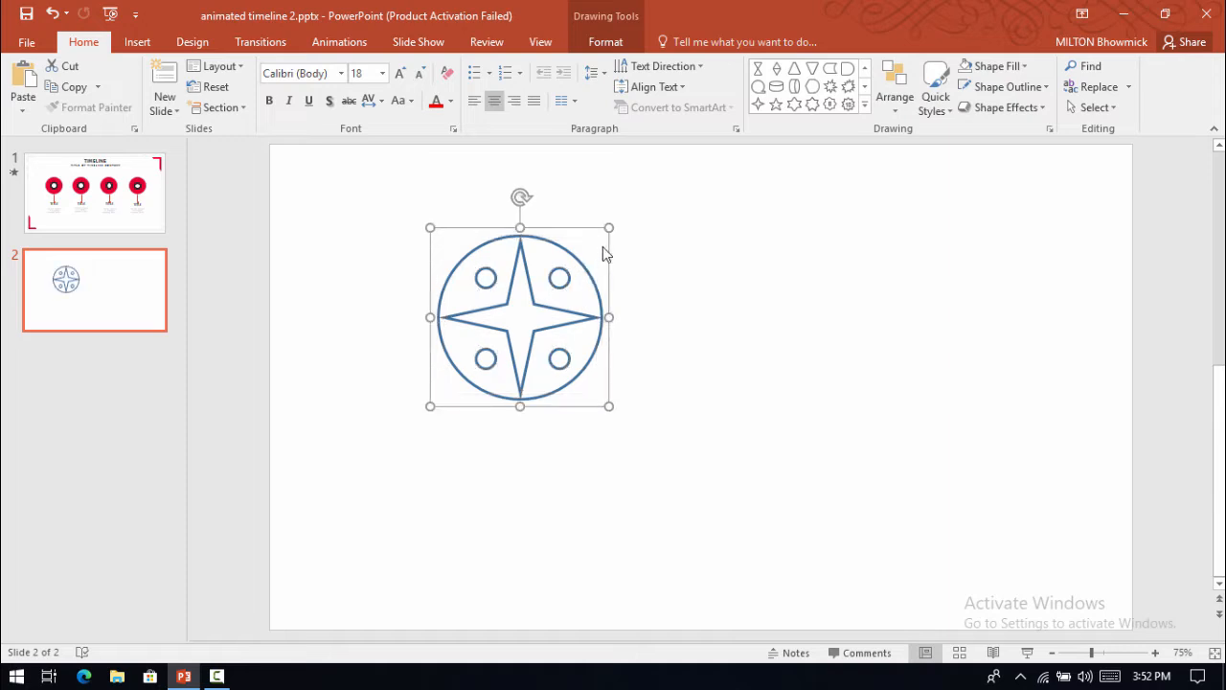
left_click_drag(607, 227, 339, 185)
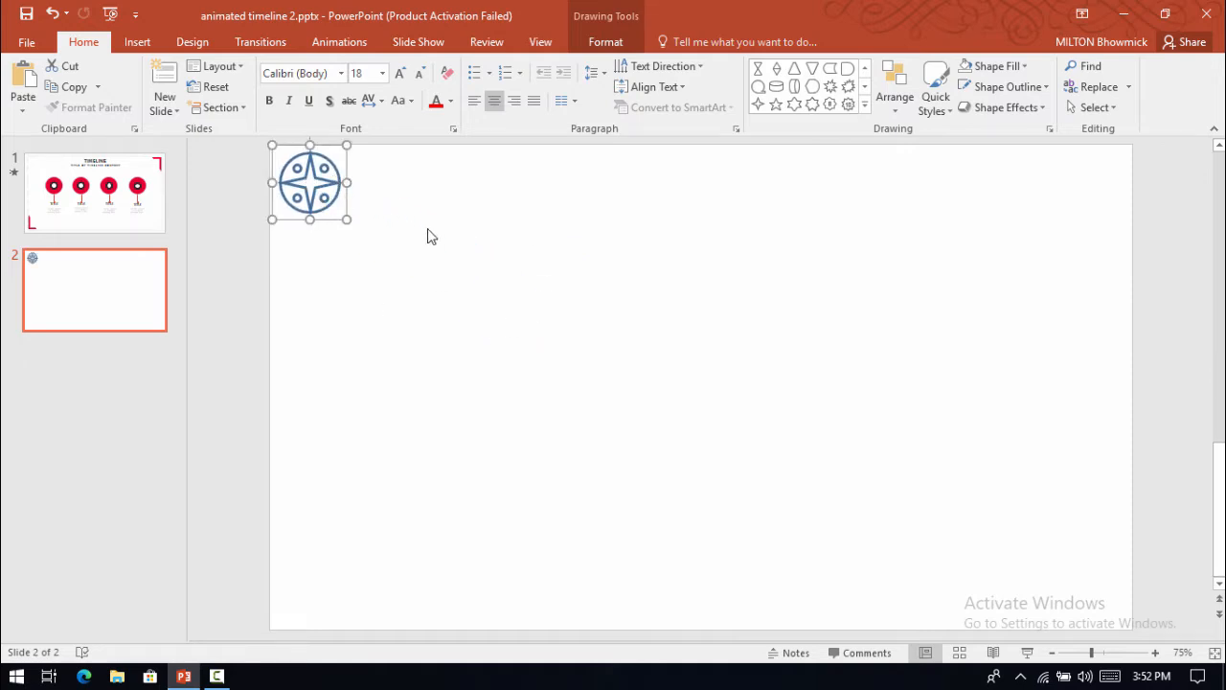
- Pull the star's four points inward so they stay inside the ornament's outer circle
scroll(309, 186, "up", 5)
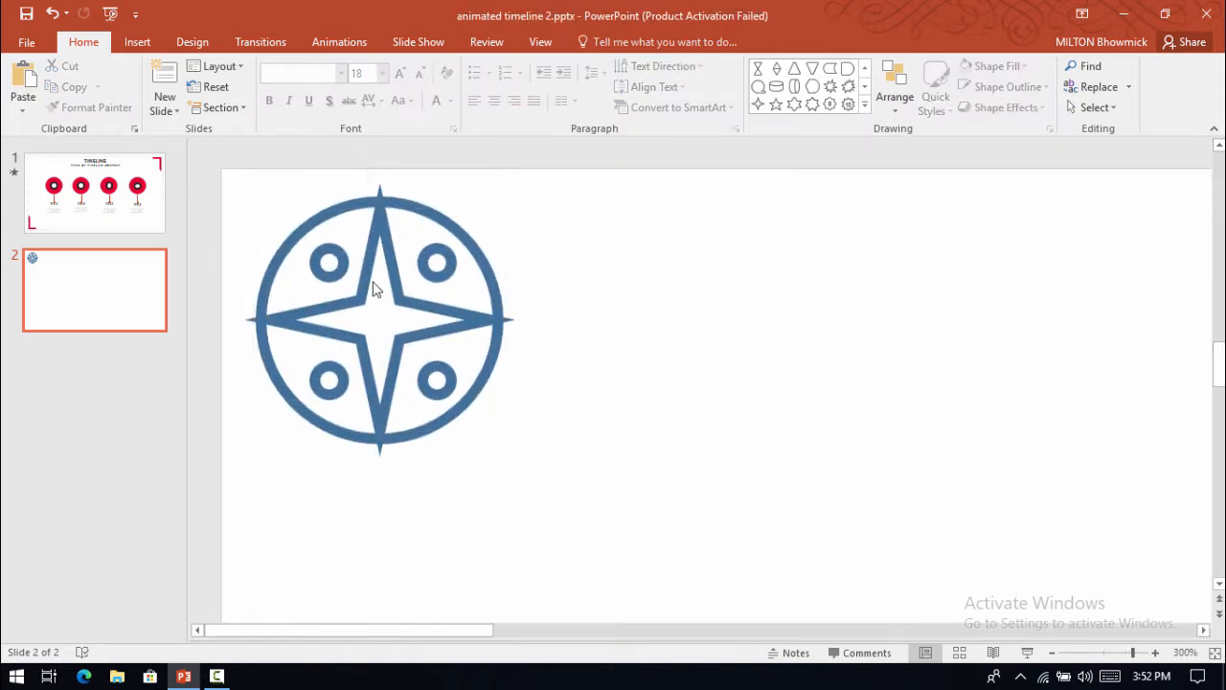
double_click(377, 203)
left_click_drag(380, 204, 380, 225)
left_click_drag(496, 327, 472, 324)
left_click_drag(372, 434, 375, 412)
left_click_drag(264, 317, 278, 317)
scroll(399, 366, "down", 5)
- Duplicate the ornament side by side to form a row of 14 along the slide's upper edge
left_click_drag(509, 288, 251, 128)
key("ctrl+d")
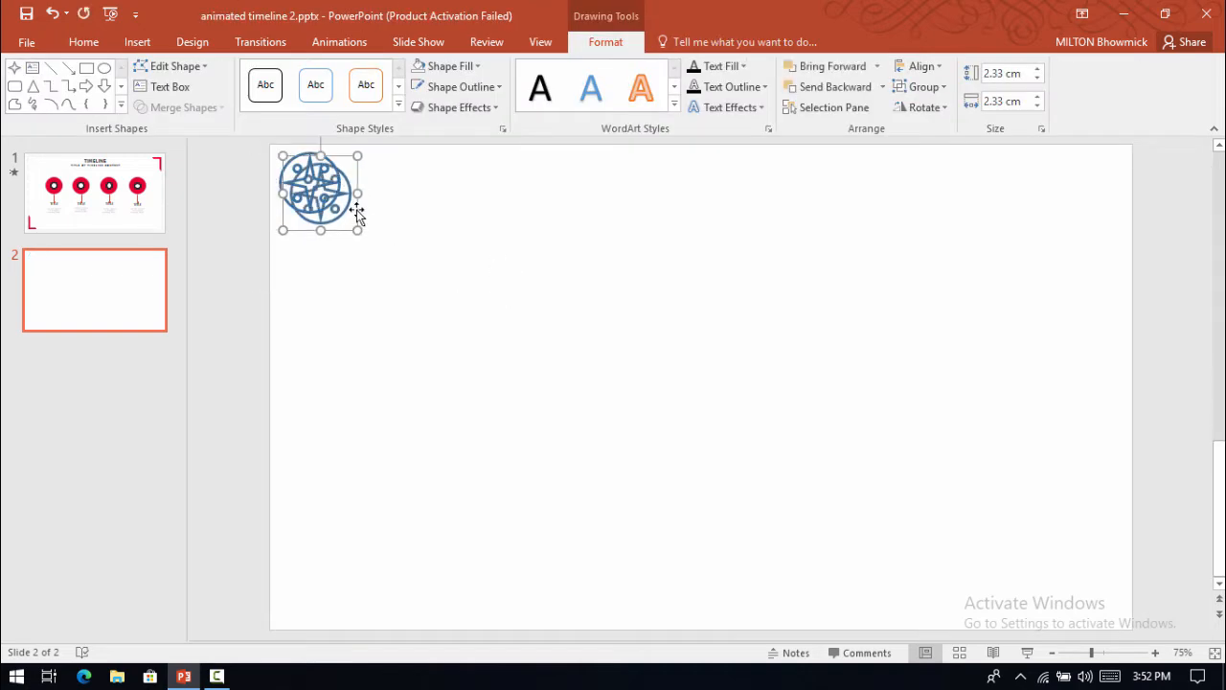
left_click_drag(346, 194, 396, 182)
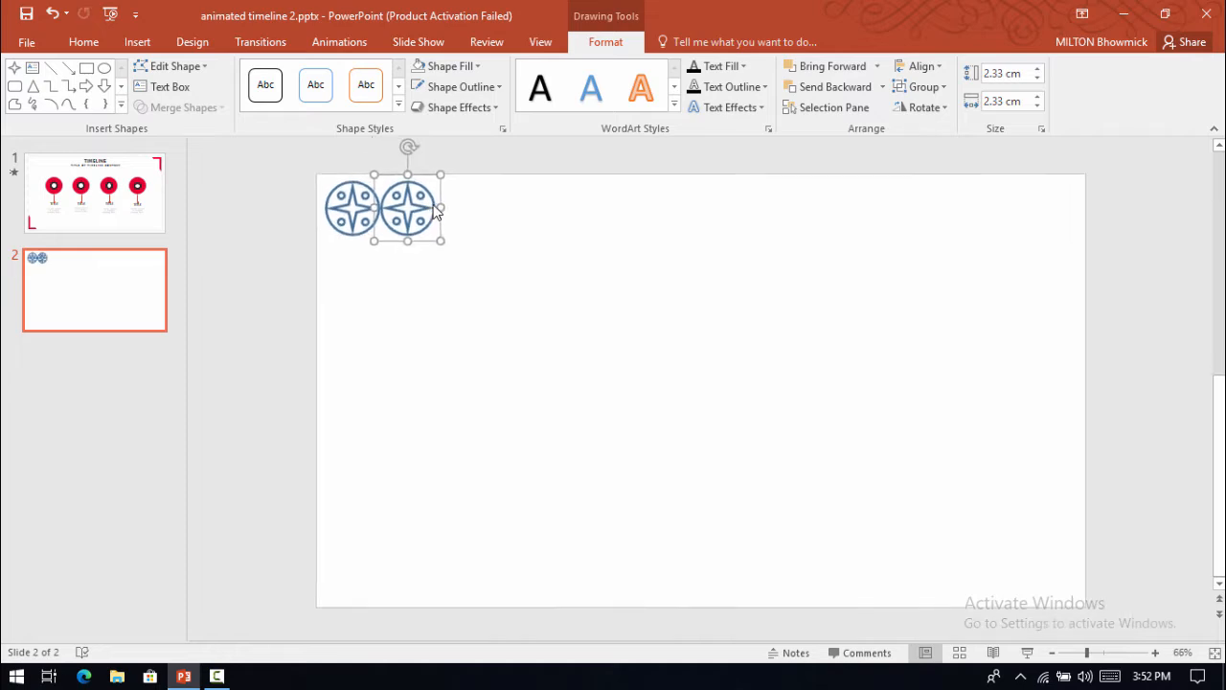
key("ctrl+d")
key("ctrl+d")
key("ctrl+d")
key("ctrl+d")
key("ctrl+d")
key("ctrl+d")
key("ctrl+d")
key("ctrl+d")
key("ctrl+d")
key("ctrl+d")
key("ctrl+d")
key("ctrl+d")
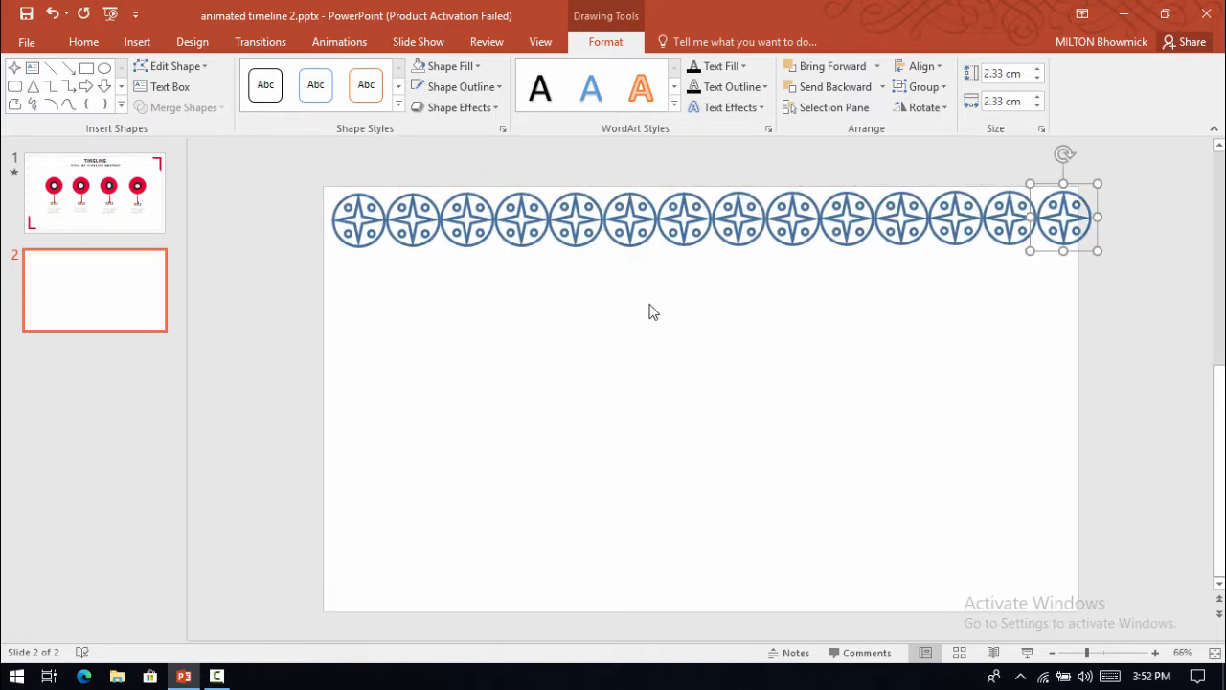
- Group the row of ornaments and align it with the slide's upper-left edges
key("ctrl+a")
key("ctrl+g")
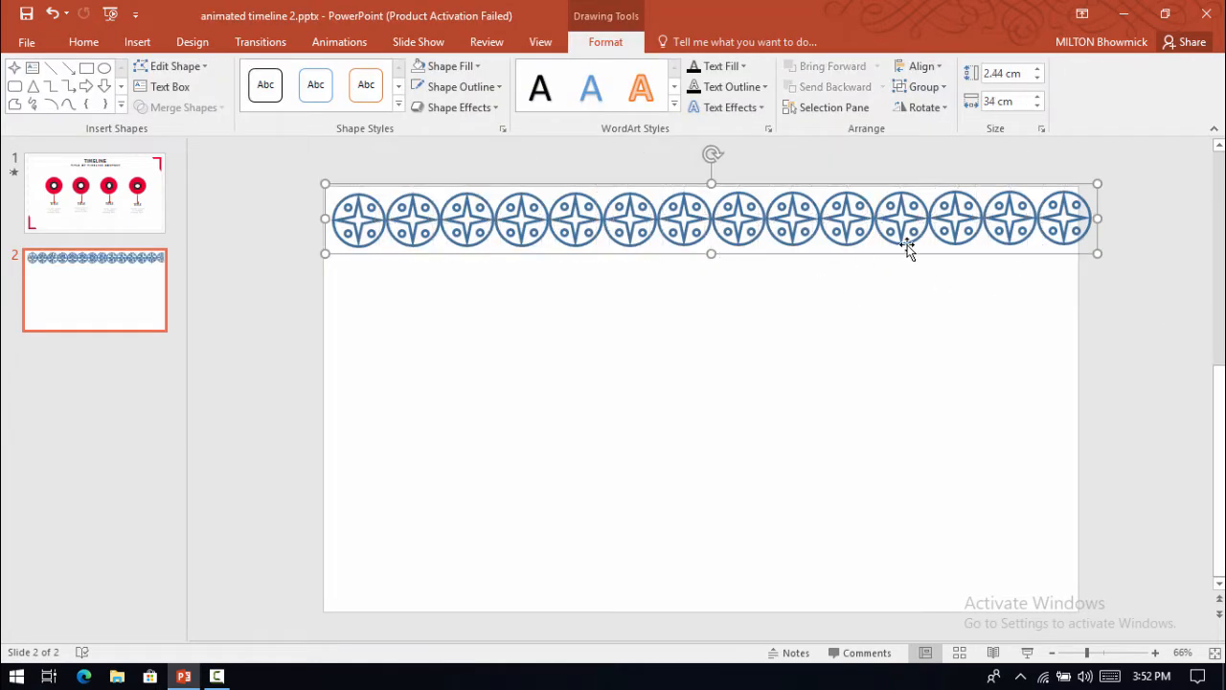
left_click_drag(977, 242, 914, 277)
- Duplicate the ornament row downward until eight rows cover the whole slide
key("ctrl+d")
key("ctrl+d")
key("ctrl+d")
key("ctrl+d")
key("ctrl+d")
key("ctrl+d")
key("ctrl+d")
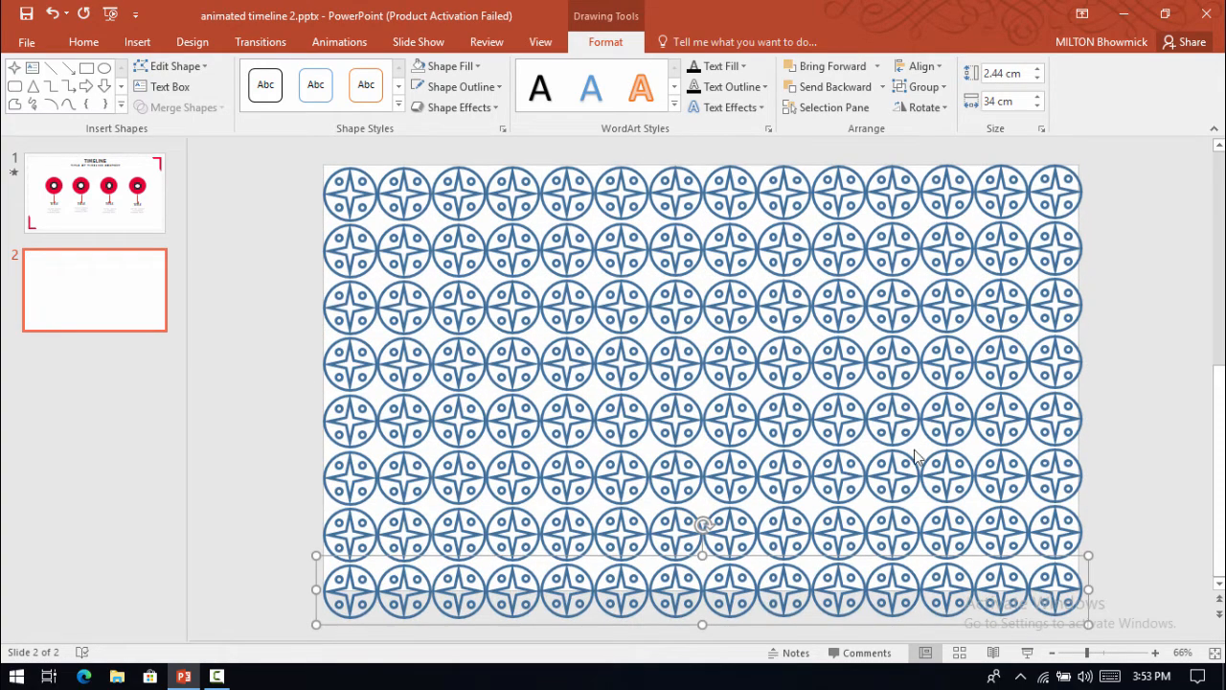
- Group all eight ornament rows and resize the pattern to match the slide's edges
scroll(860, 479, "down", 1)
left_click_drag(364, 187, 1112, 618)
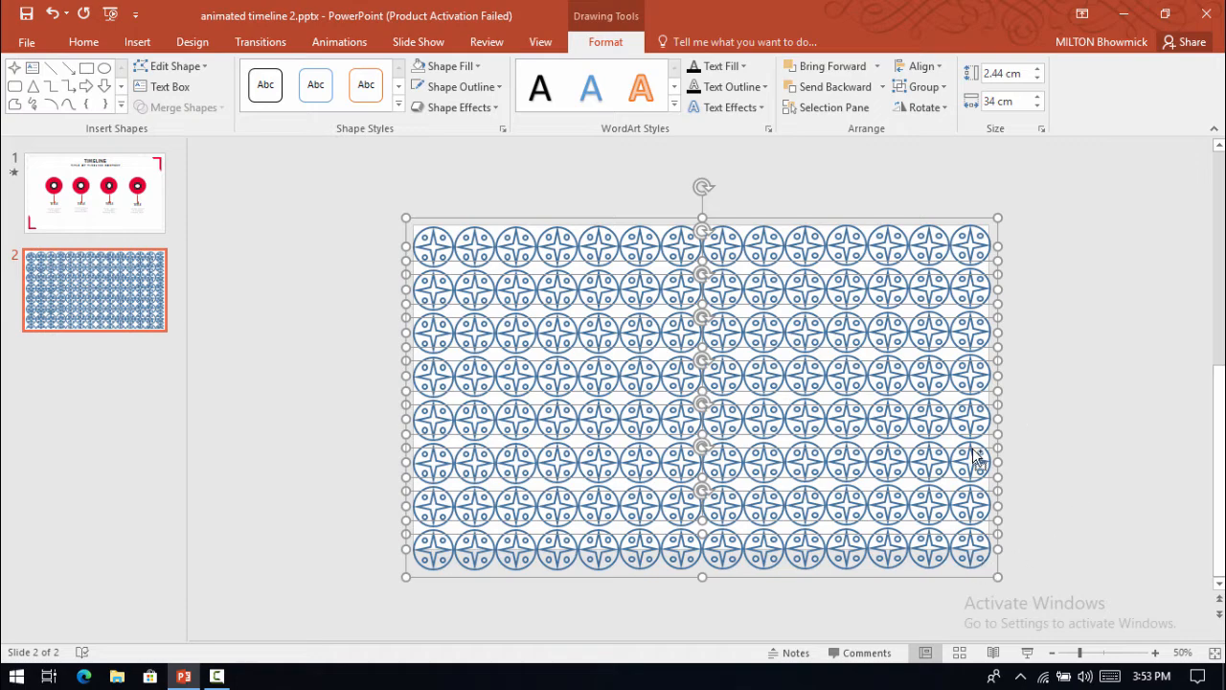
key("ctrl+g")
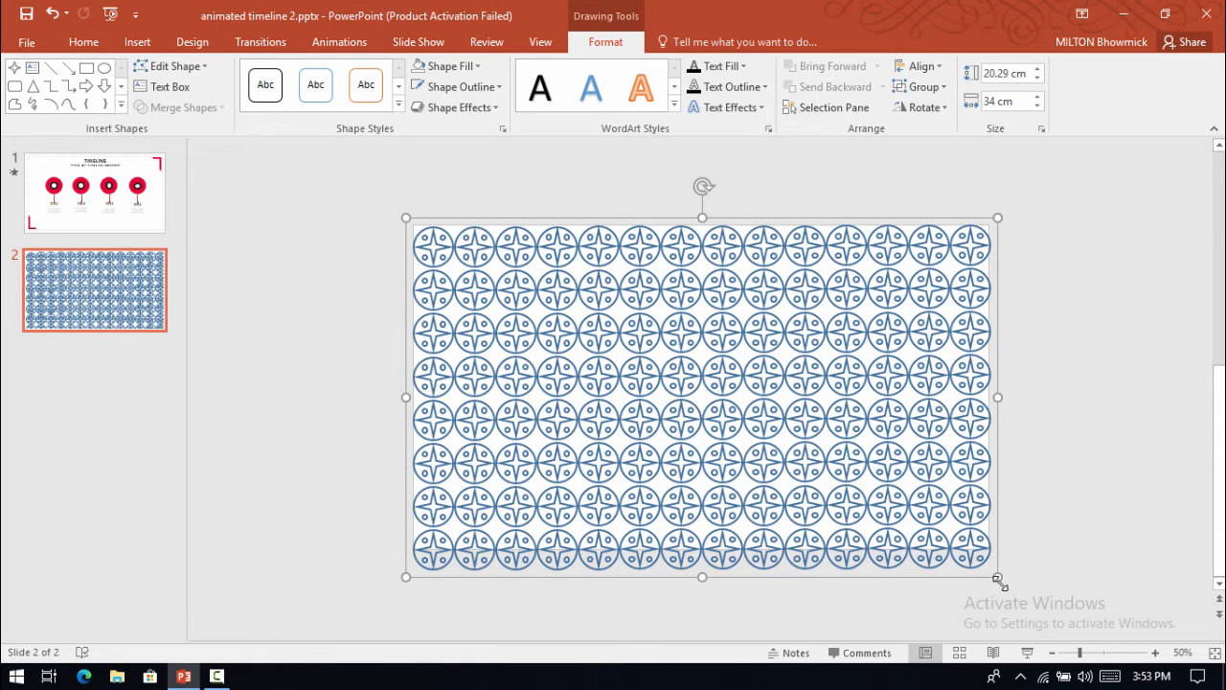
left_click_drag(992, 573, 963, 553)
left_click_drag(906, 509, 876, 488)
left_click_drag(943, 545, 1003, 567)
mouse_move(404, 572)
left_mouse_down()
mouse_move(413, 548)
mouse_move(410, 559)
left_mouse_up()
left_click_drag(1002, 386, 997, 387)
left_click(1058, 391)
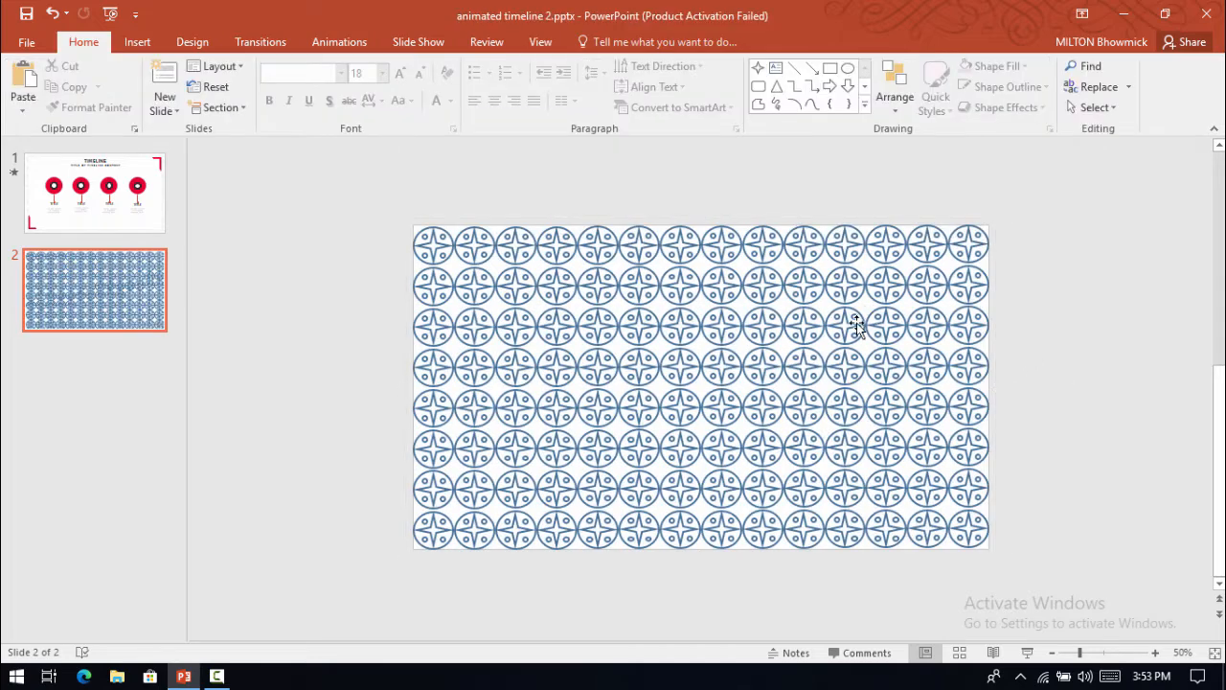
- Set the pattern's outline to the lightest gray theme shade directly below white
left_click(714, 326)
right_click(714, 326)
left_click(810, 276)
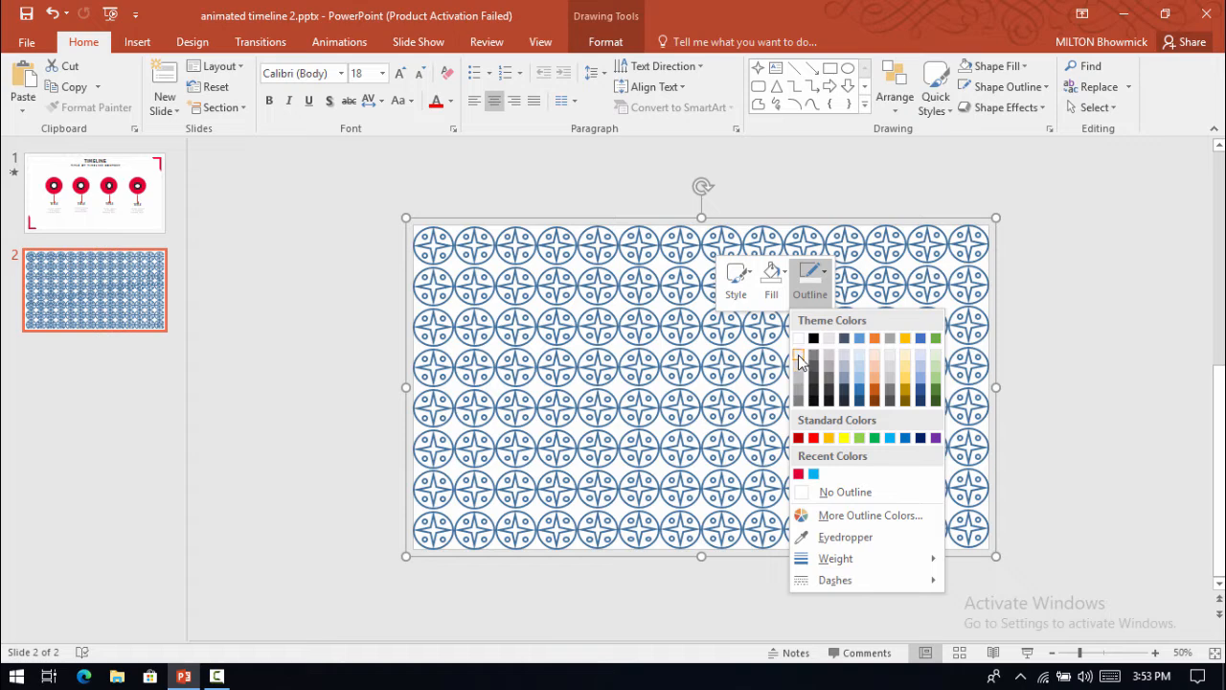
left_click(799, 354)
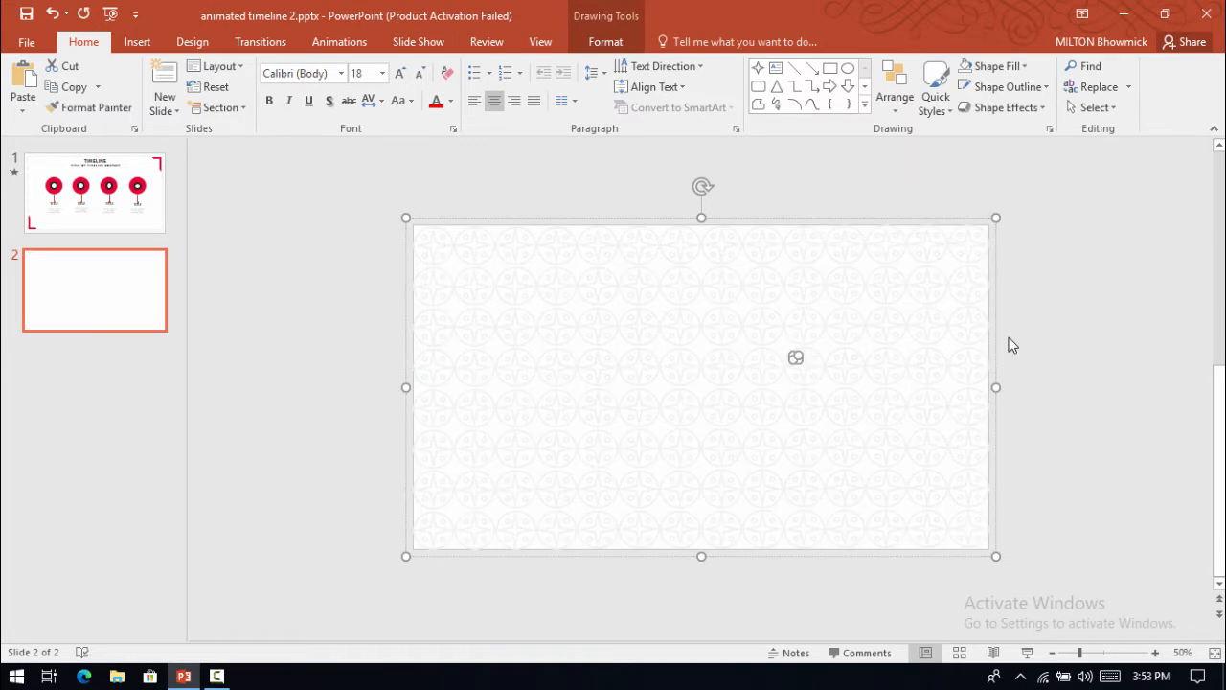
- Draw a rectangle slightly inset from the slide's edges over the pattern, with a white fill and no outline
left_click(829, 68)
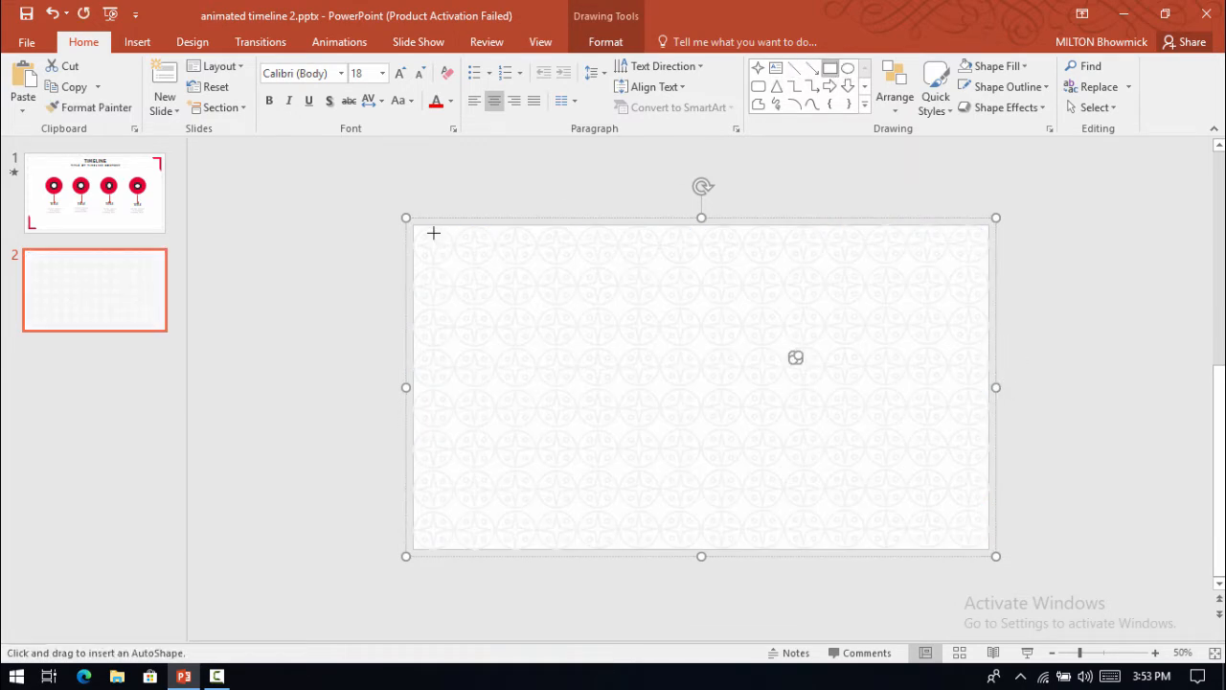
left_click_drag(427, 237, 978, 539)
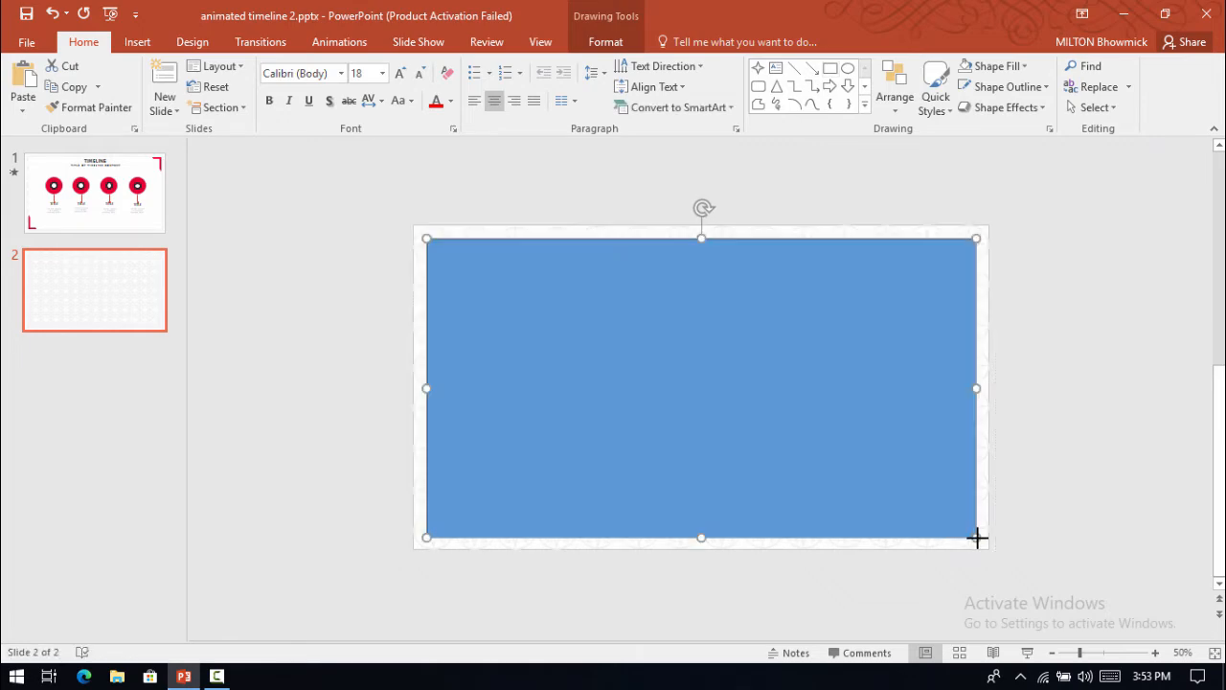
right_click(738, 372)
left_click(839, 420)
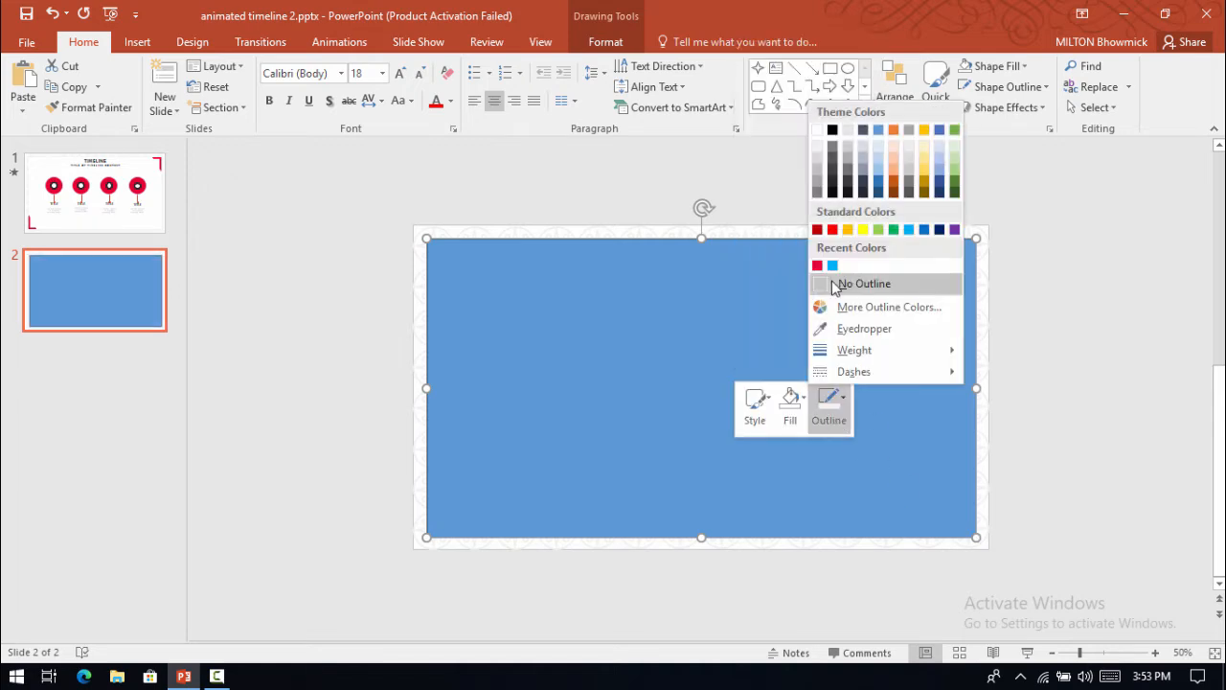
left_click(826, 282)
left_click(791, 408)
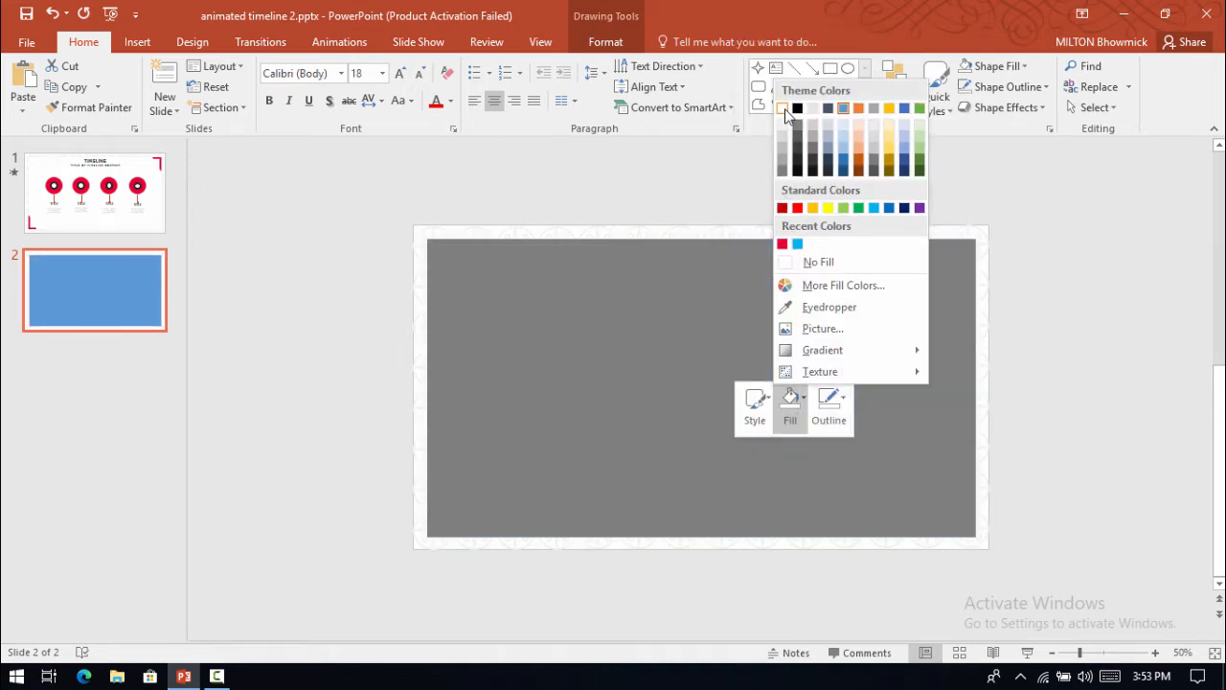
left_click(783, 108)
left_click(1079, 431)
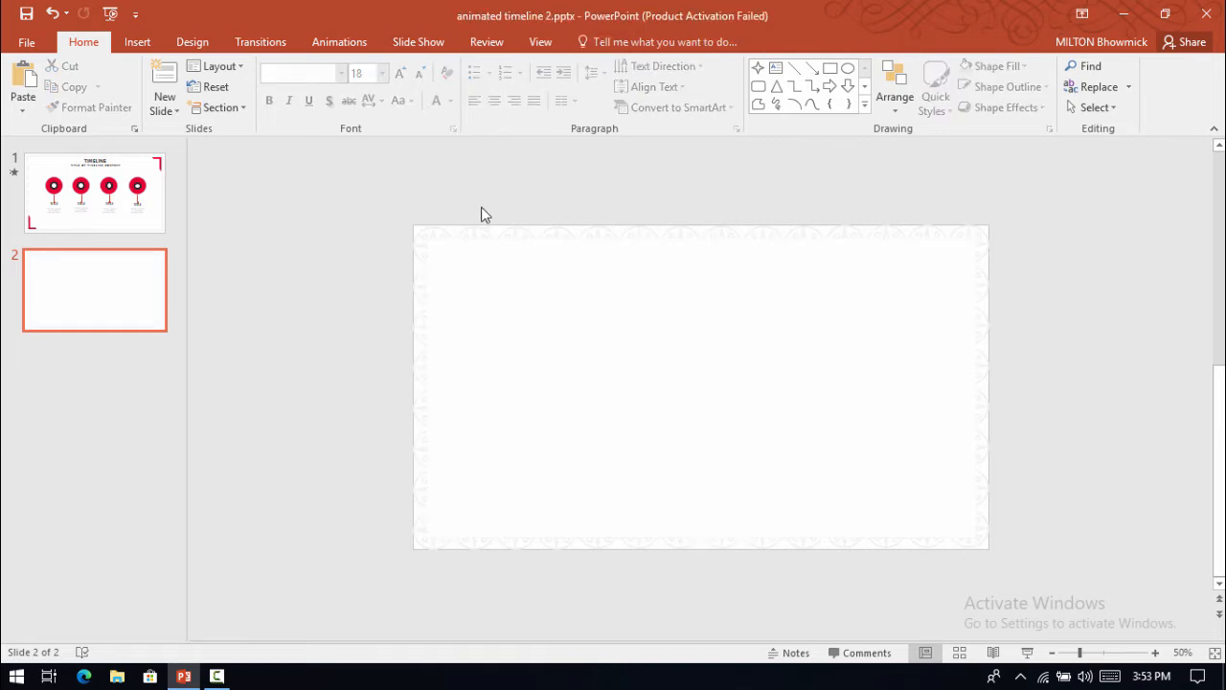
- Group the white rectangle with the ornament pattern behind it
mouse_move(323, 184)
left_mouse_down()
mouse_move(1087, 578)
mouse_move(1087, 632)
left_mouse_up()
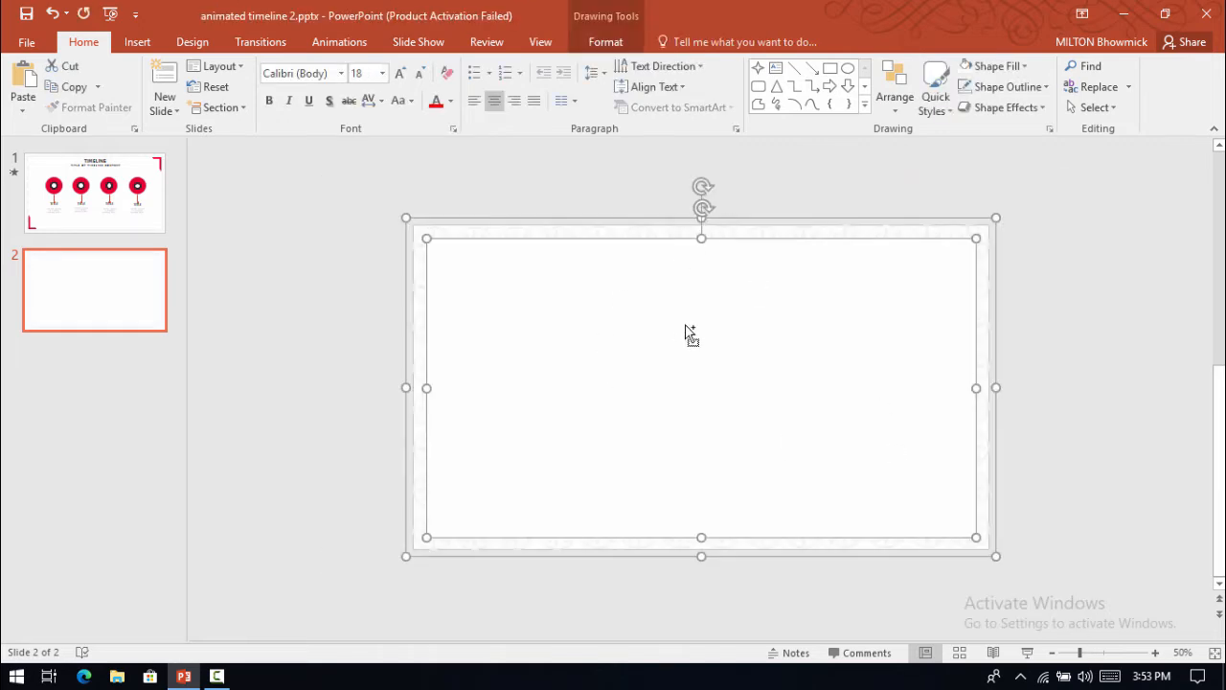
key("ctrl+g")
left_click(293, 239)
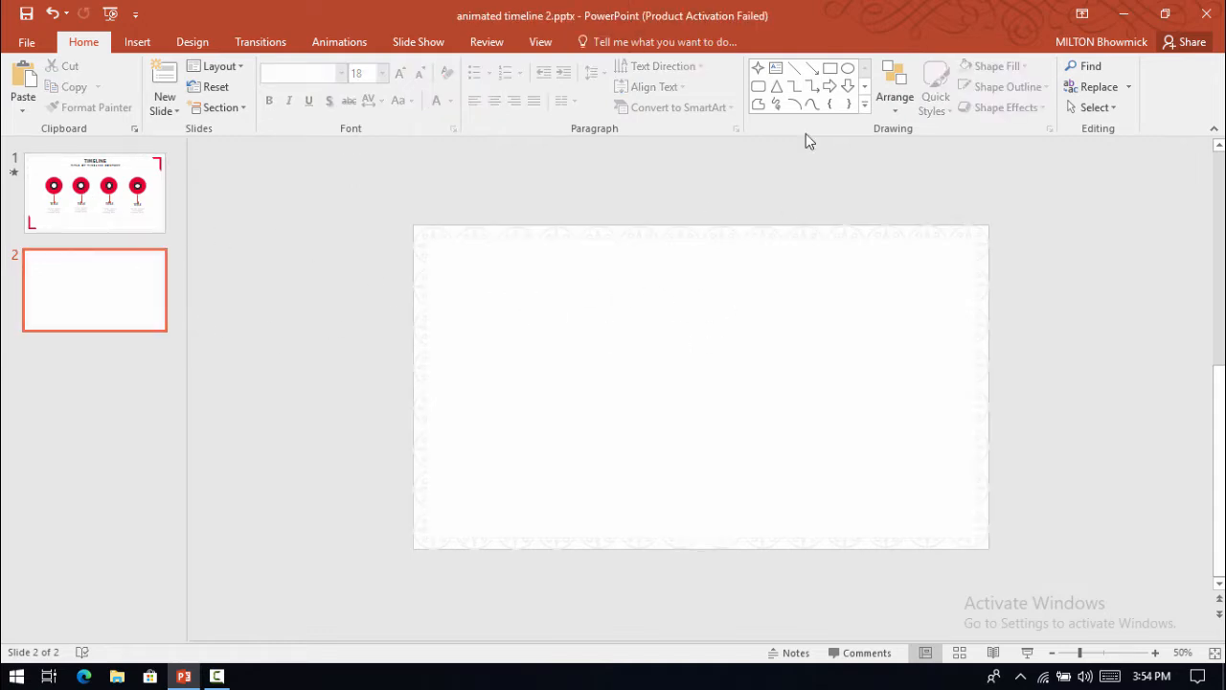
- Examine the patterned border and red corner brackets on finished slide 1, and return to slide 2
left_click(52, 220)
scroll(436, 329, "up", 2)
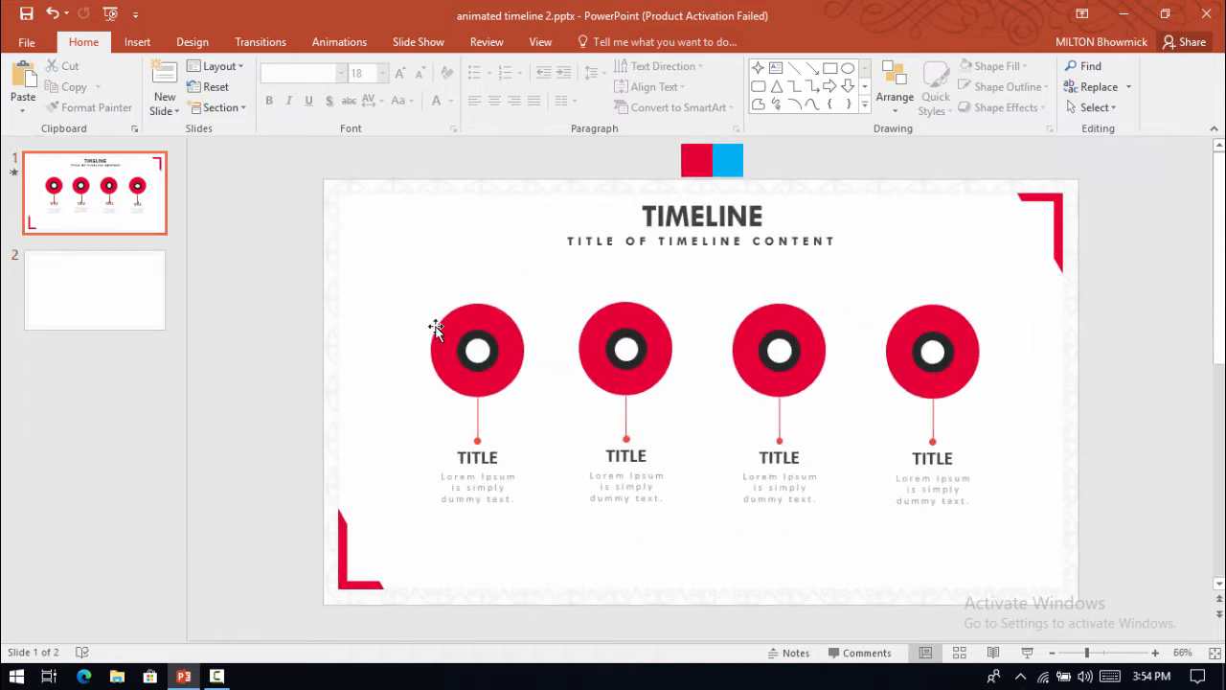
left_click(137, 287)
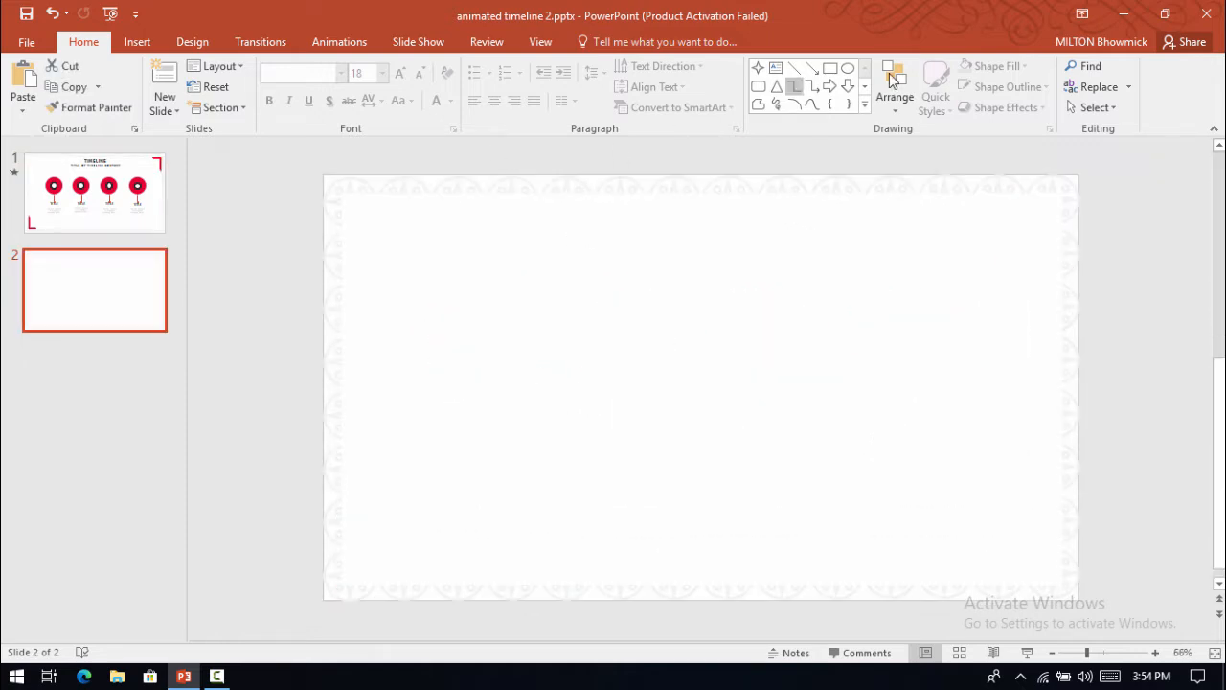
left_click(847, 71)
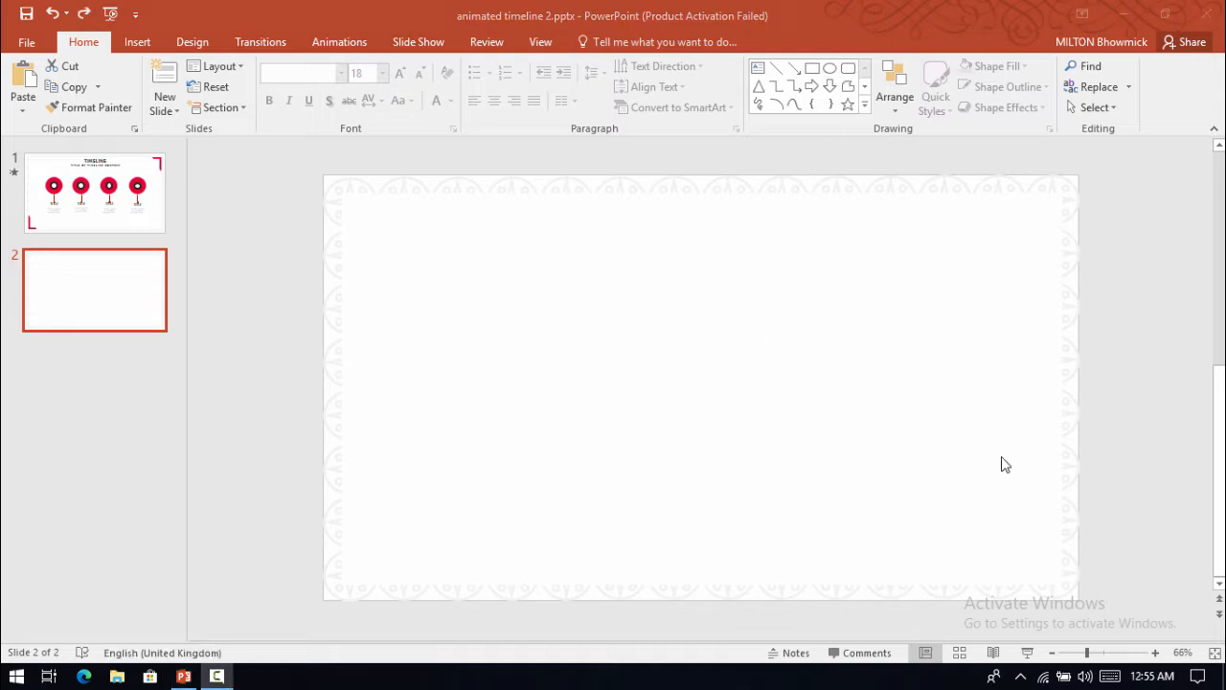
left_click(1102, 295)
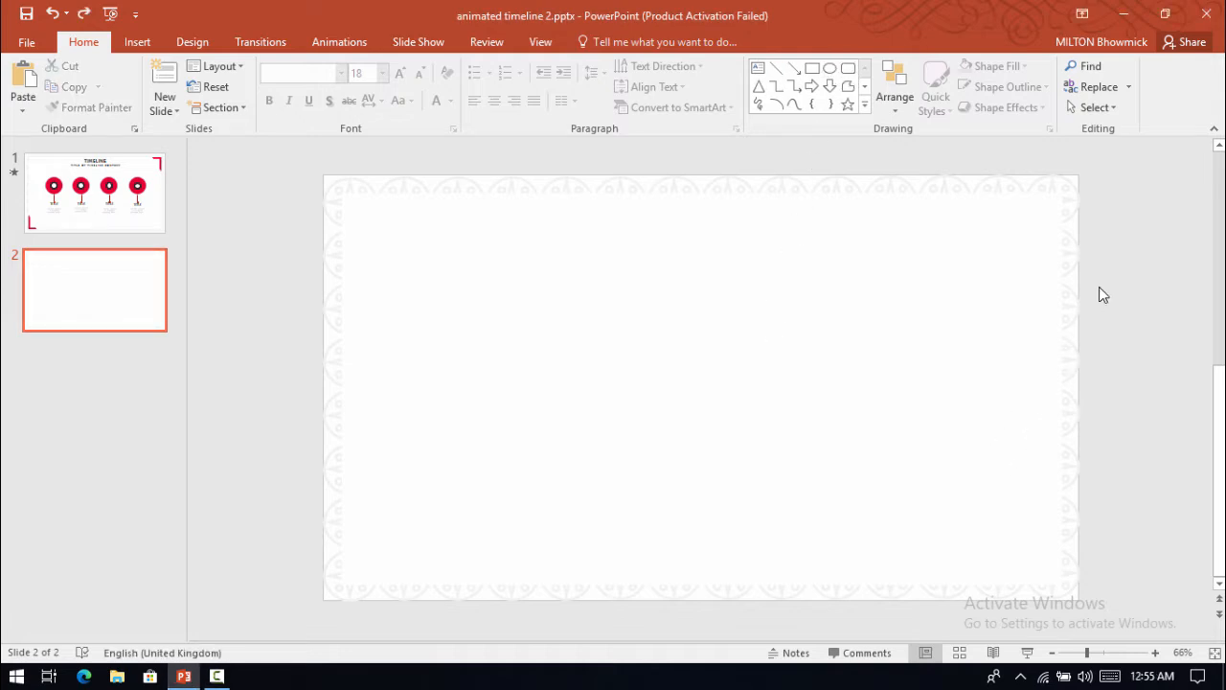
left_click(865, 105)
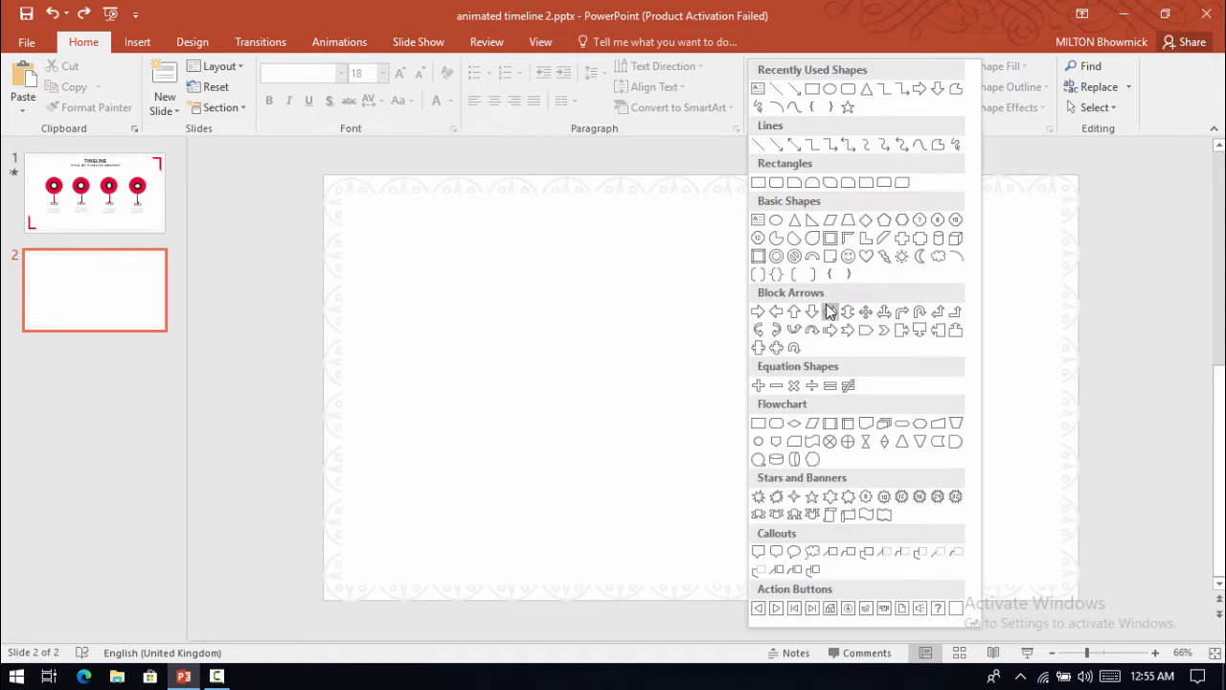
left_click(104, 225)
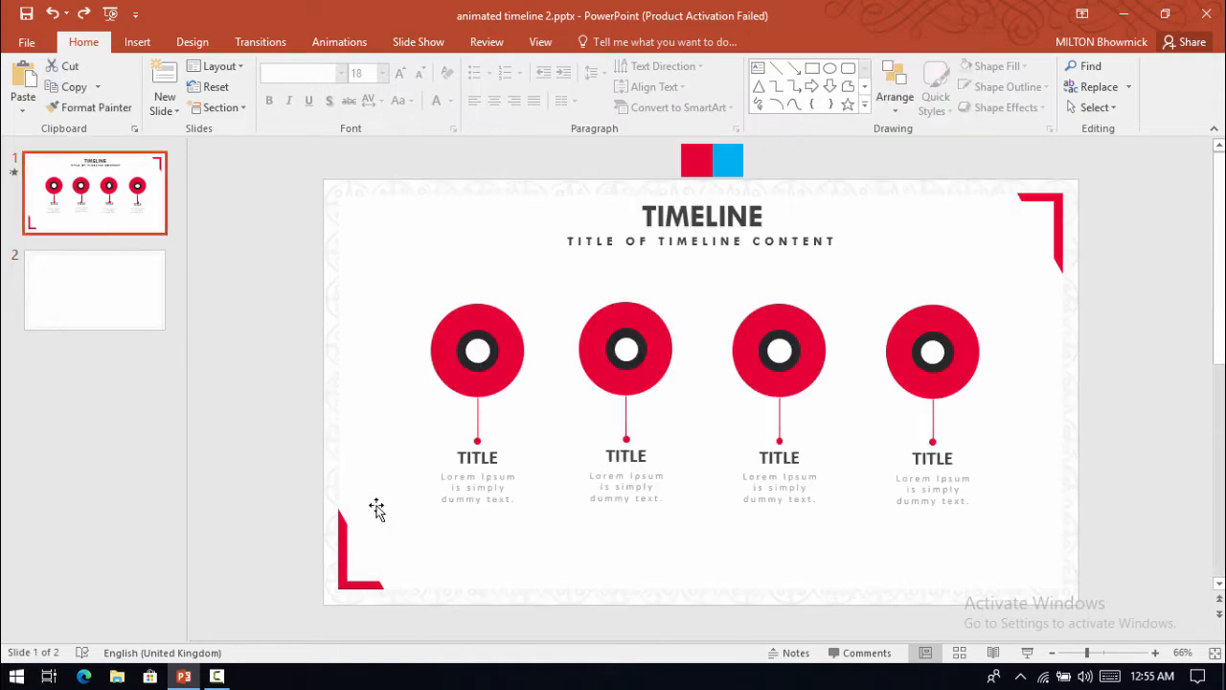
left_click(343, 548)
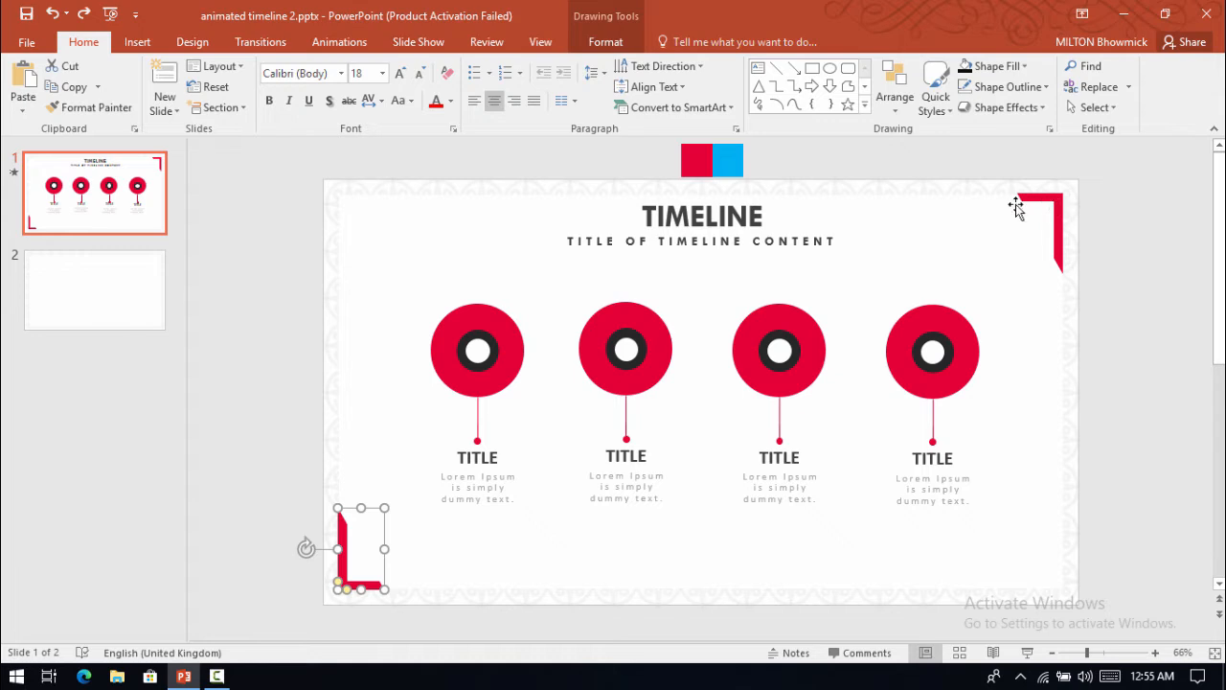
left_click(1047, 201)
left_click(89, 275)
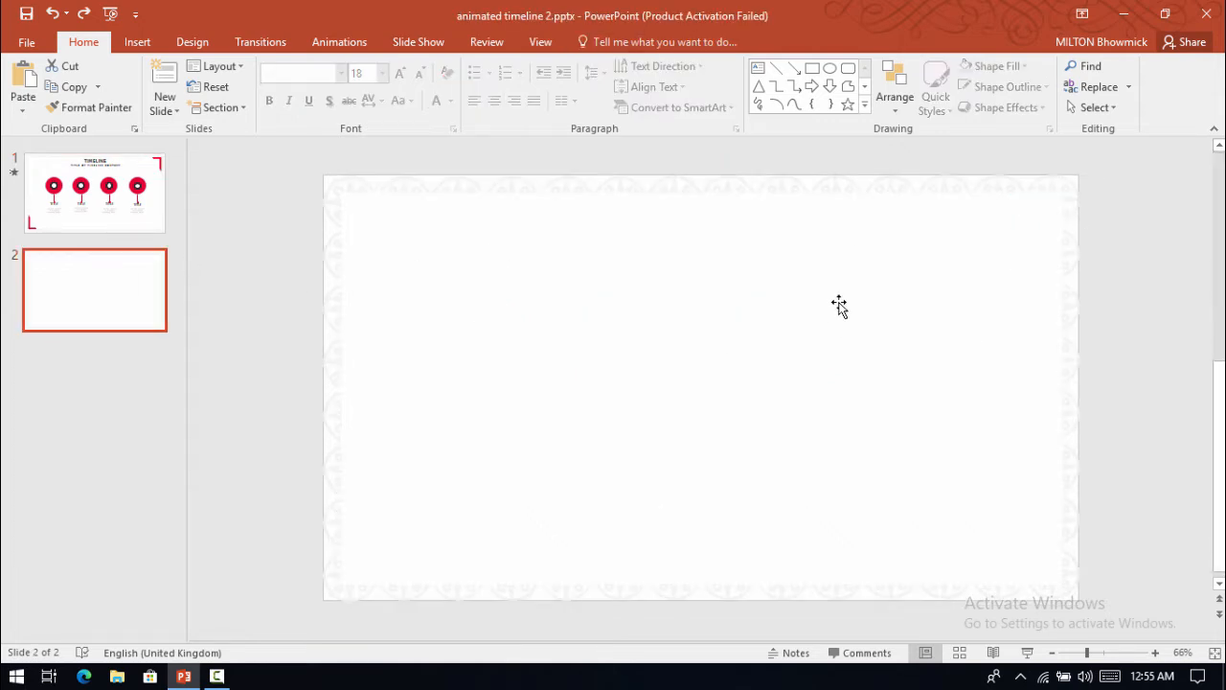
- Draw a Half Frame shape near the lower-left corner of slide 2
left_click(864, 105)
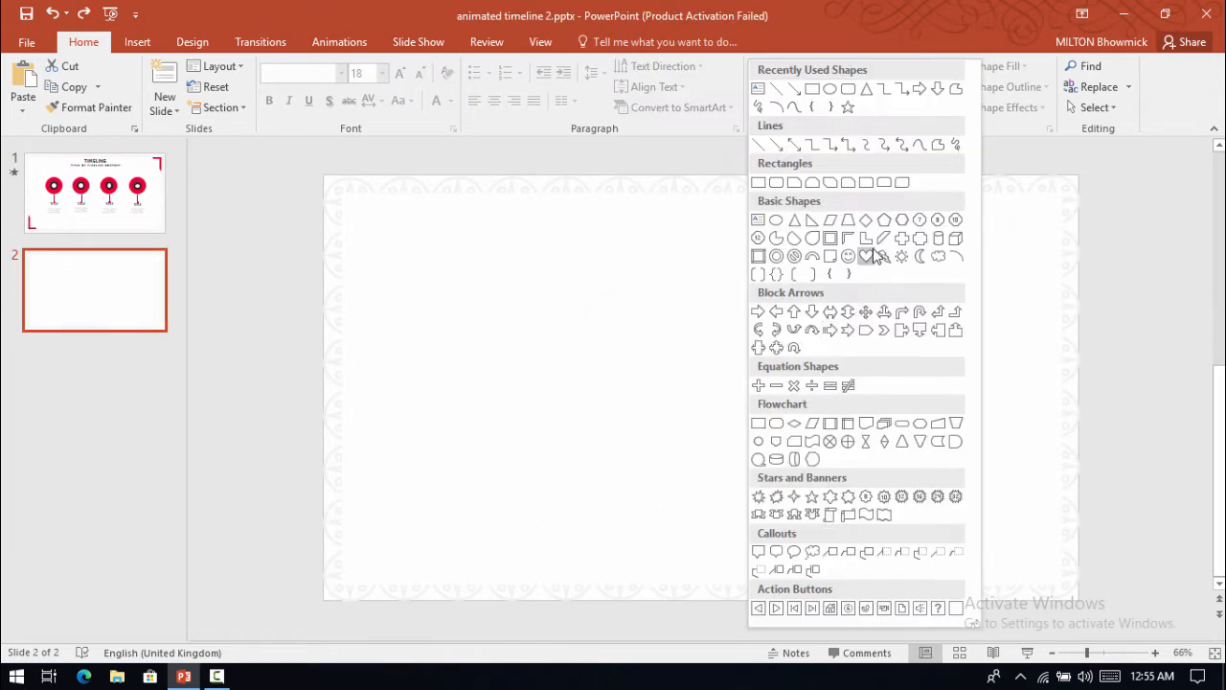
left_click(845, 240)
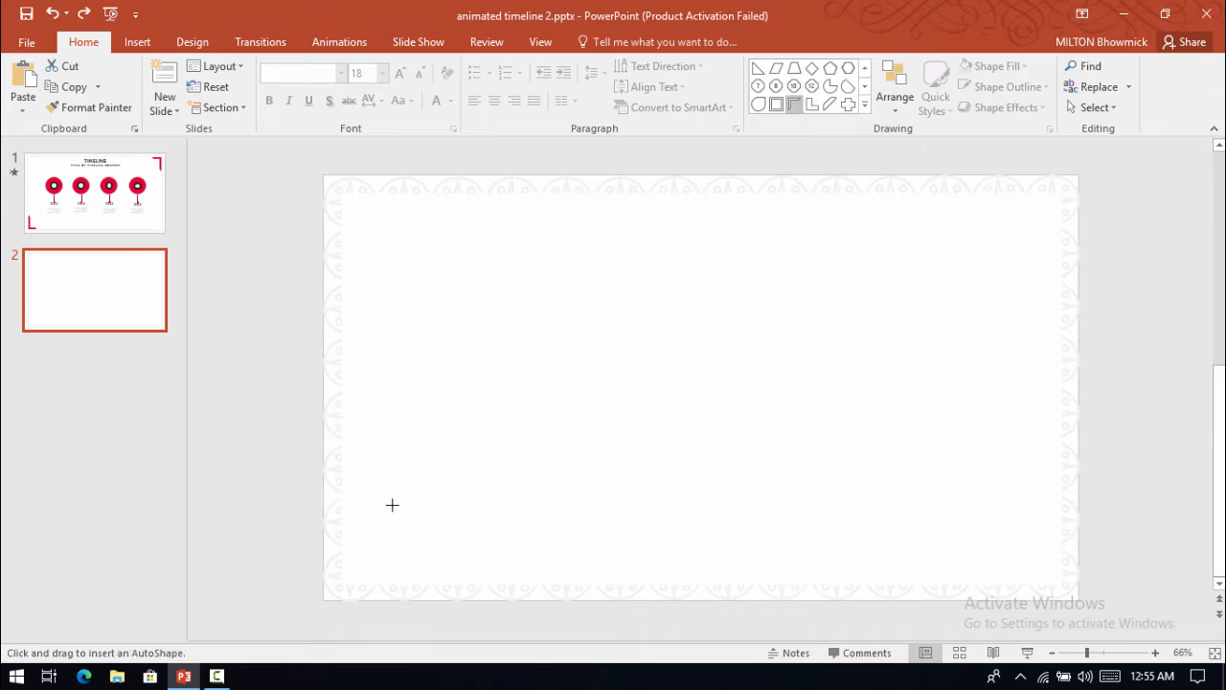
left_click_drag(381, 494, 473, 565)
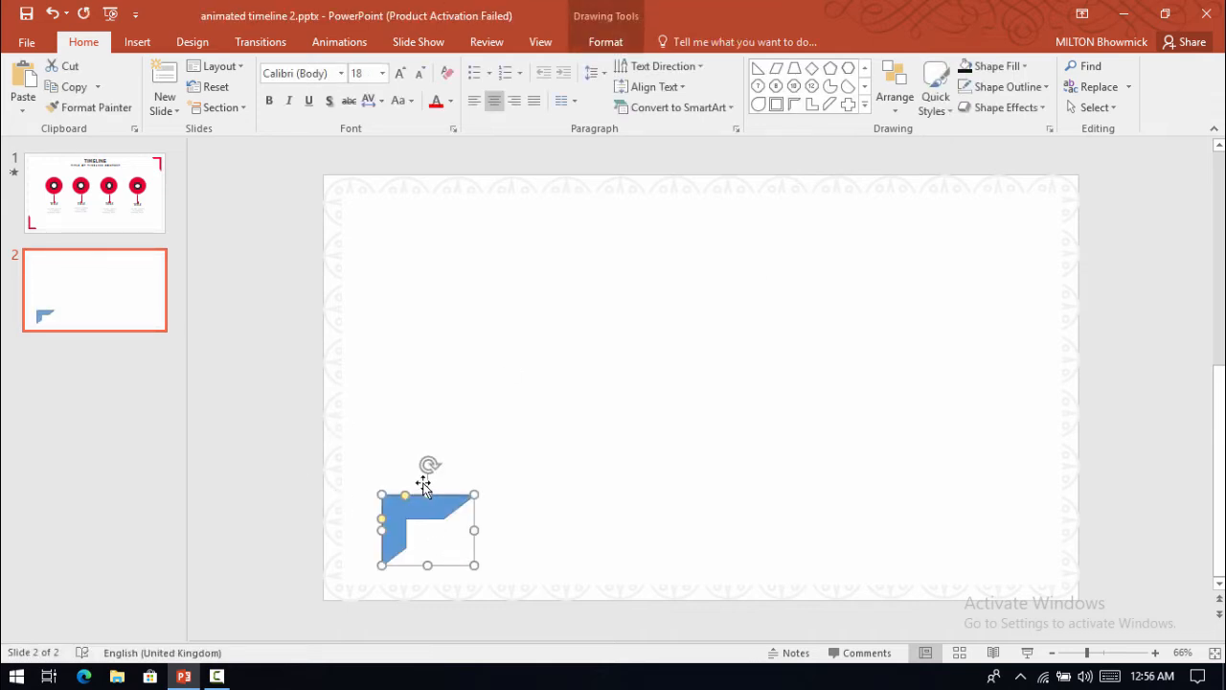
- Rotate the half frame into an L-shaped bracket with thin arms and position it in the slide's lower-left corner
left_click_drag(410, 464, 362, 573)
left_click_drag(350, 545, 351, 556)
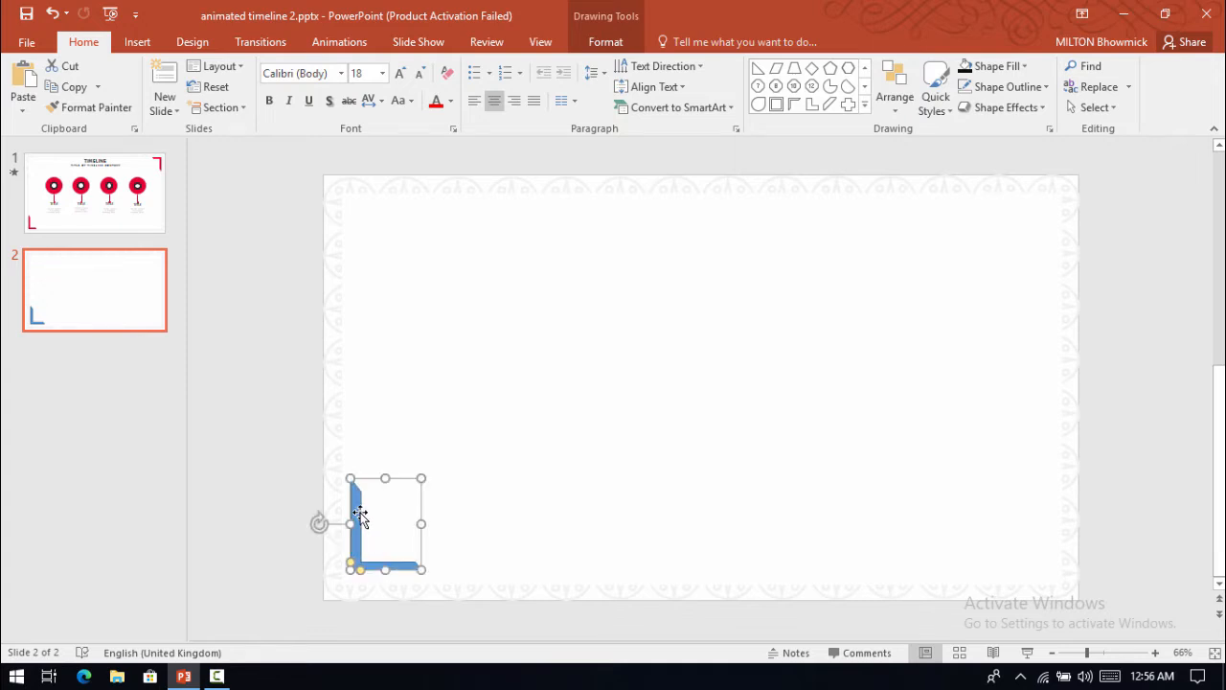
key("ctrl+z")
key("Right")
key("Down")
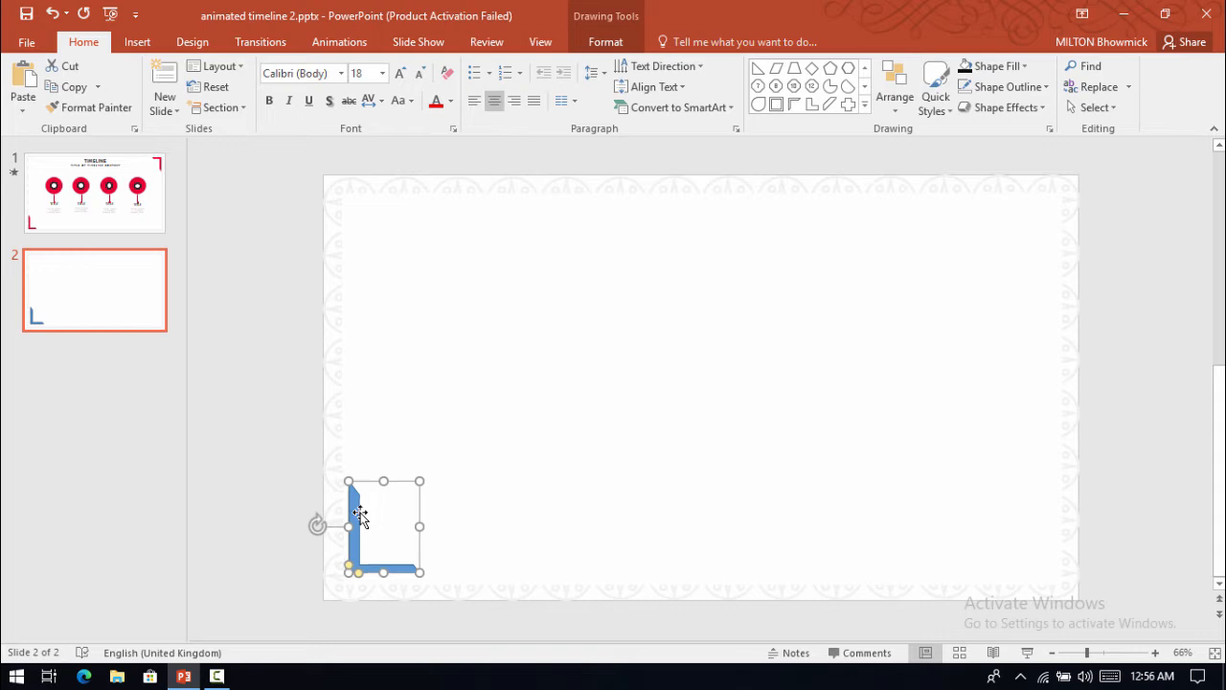
- Fill the lower-left corner bracket with the recent crimson red and remove its outline
right_click(369, 518)
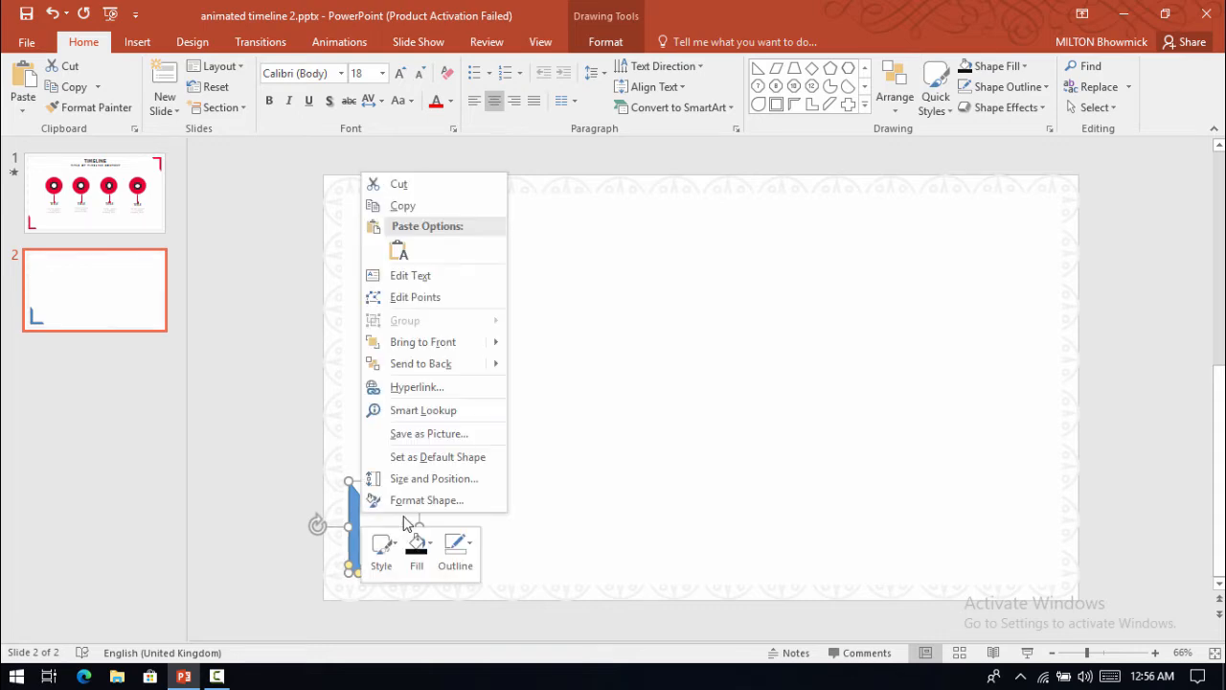
left_click(416, 546)
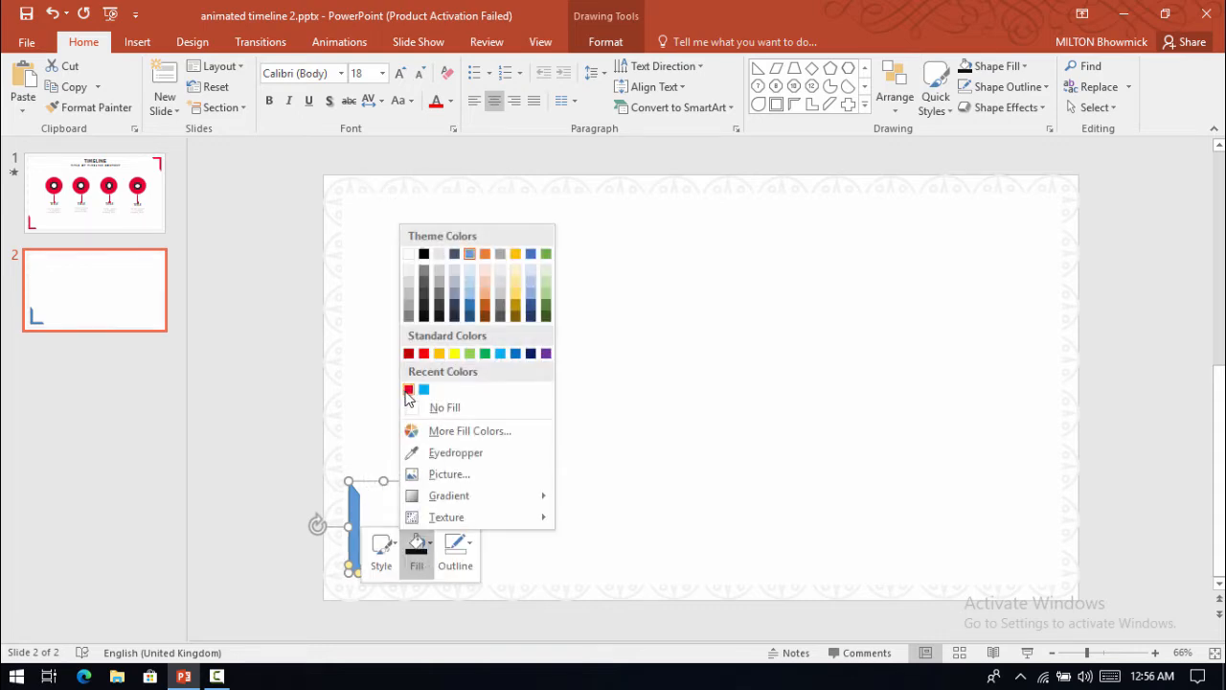
left_click(408, 389)
left_click(455, 548)
left_click(479, 431)
- Duplicate the red bracket and place the copy, turned to face the opposite way, in the slide's upper-right corner
key("ctrl+d")
left_click_drag(762, 378, 990, 212)
left_click_drag(969, 275, 1051, 238)
- Narrow both corner brackets together and realign the upper-right one against the inner edge of the patterned border
left_click(354, 543)
left_click(1027, 211, "shift")
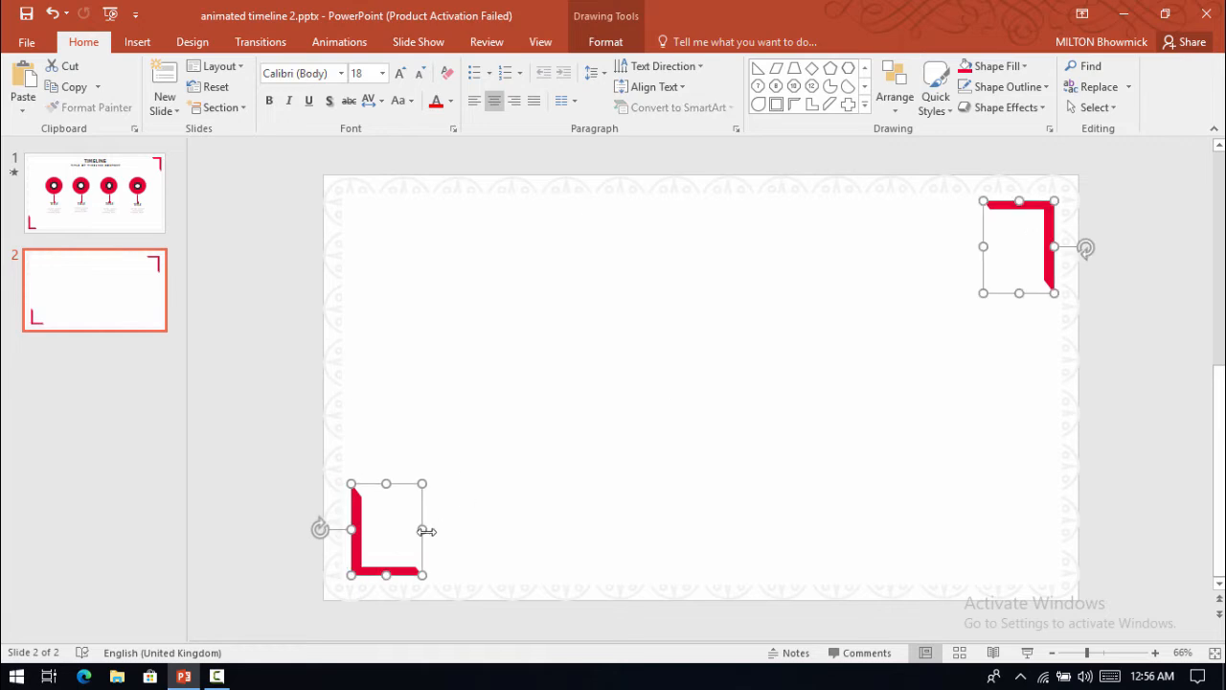
left_click_drag(426, 531, 405, 528)
left_click(1128, 271)
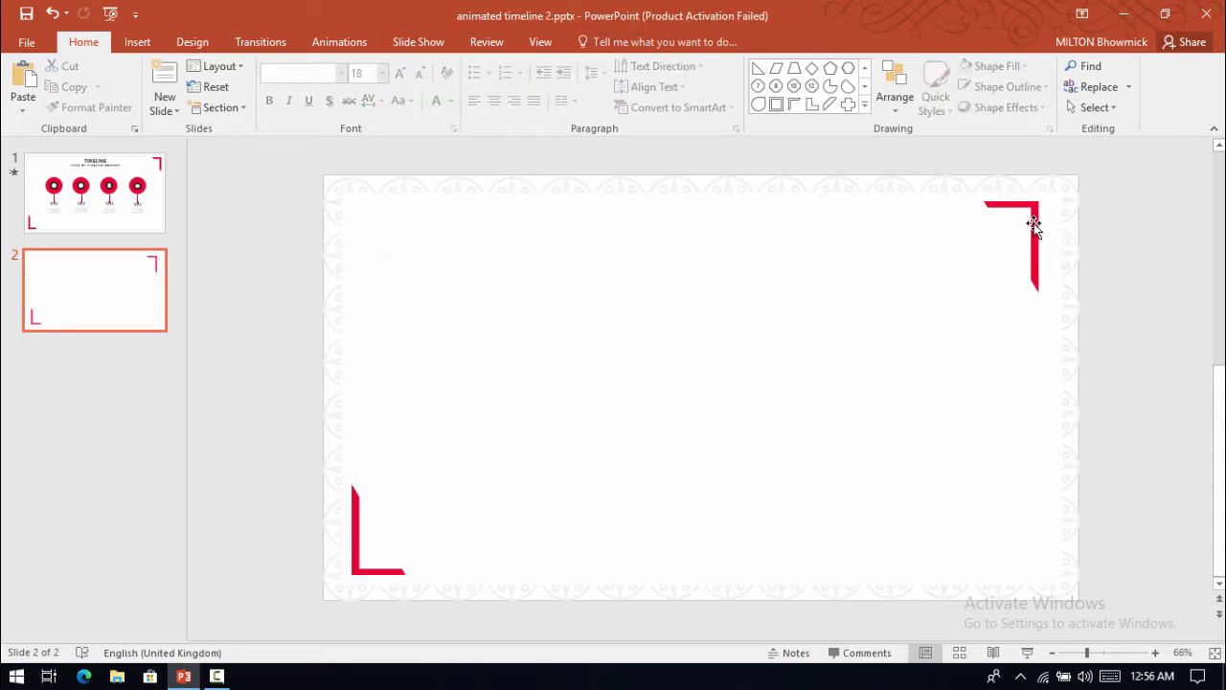
key("ctrl+v")
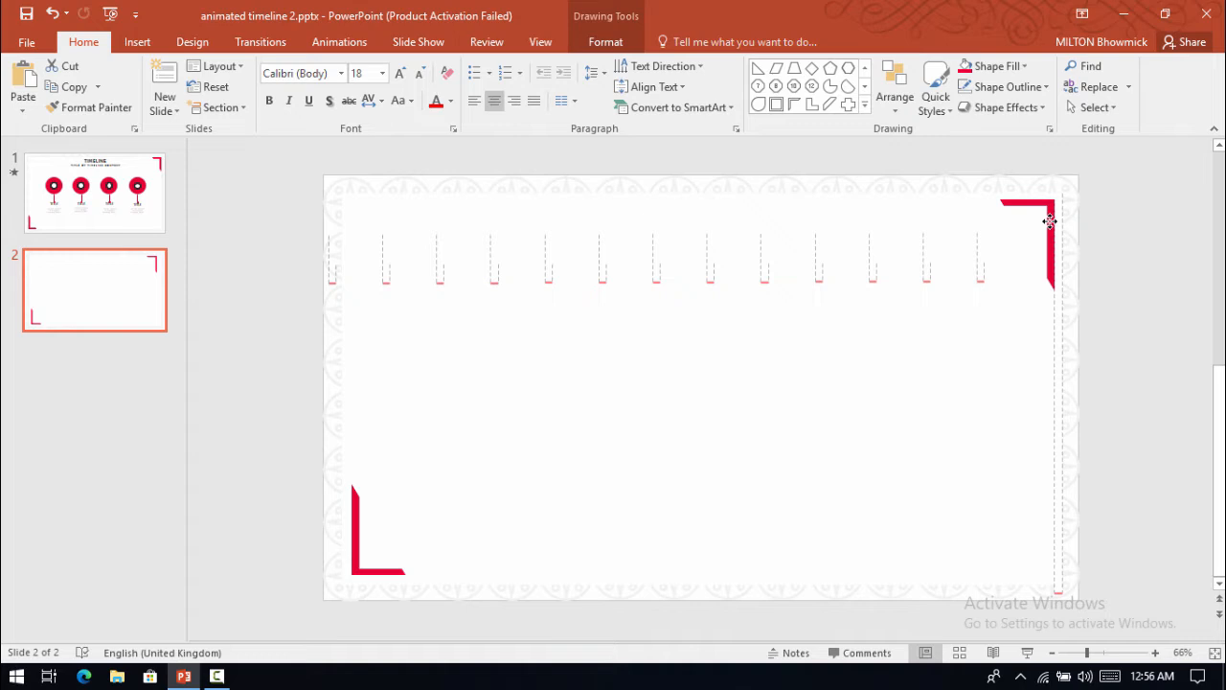
left_click(1050, 222)
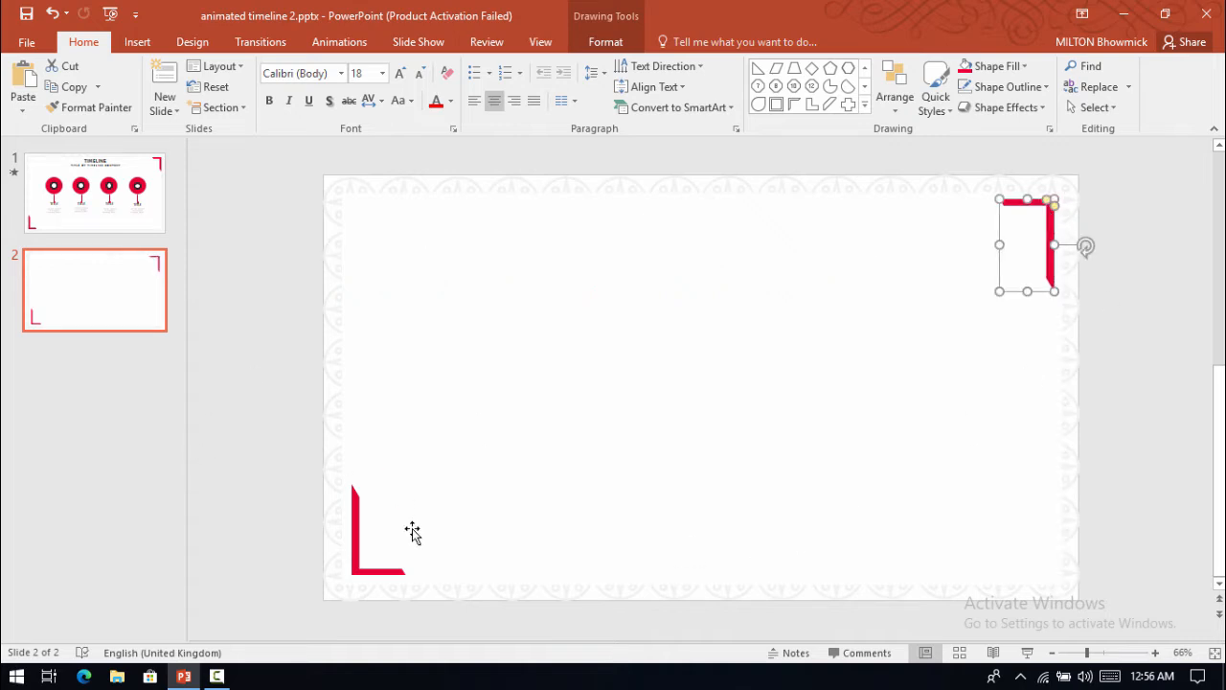
left_click(292, 313)
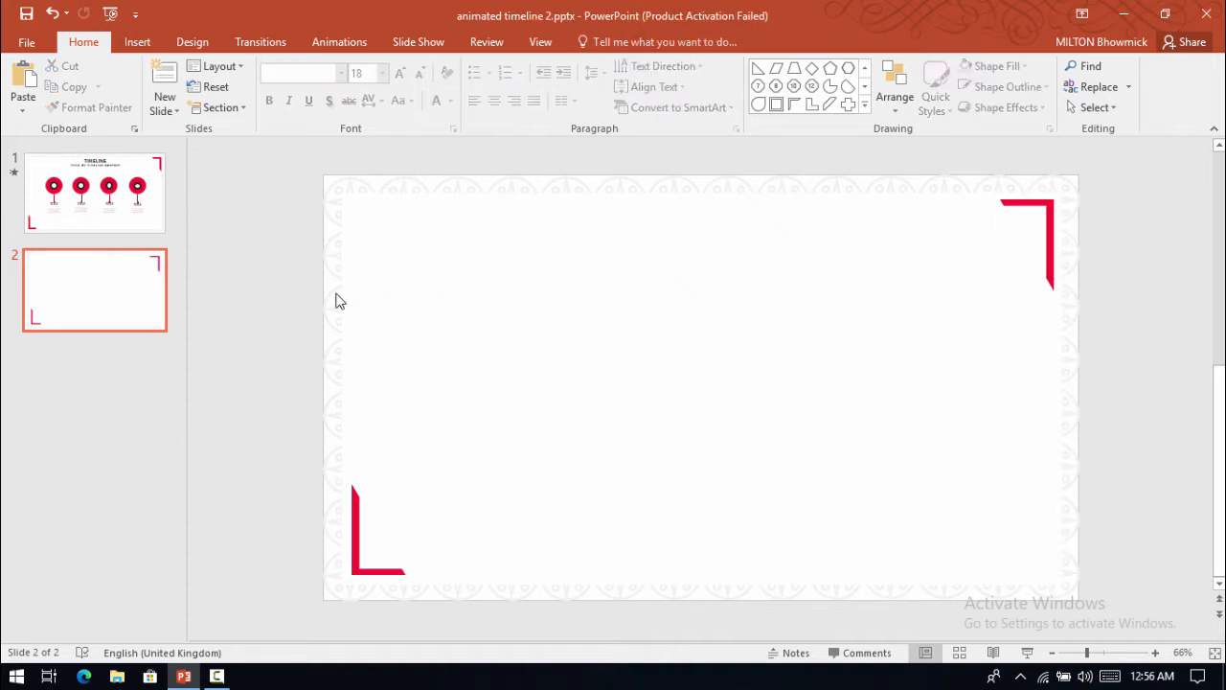
- Draw a circle about 2.5 cm across on the left half of slide 2
left_click(864, 105)
left_click(848, 88)
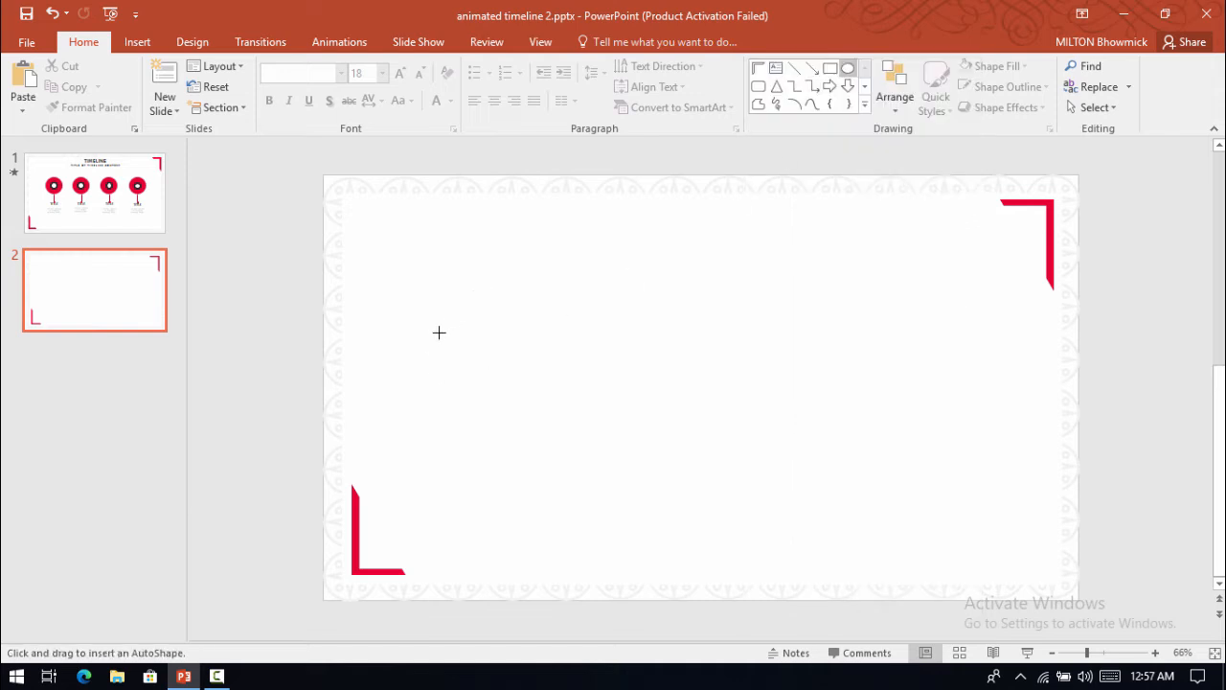
left_click_drag(436, 332, 492, 389)
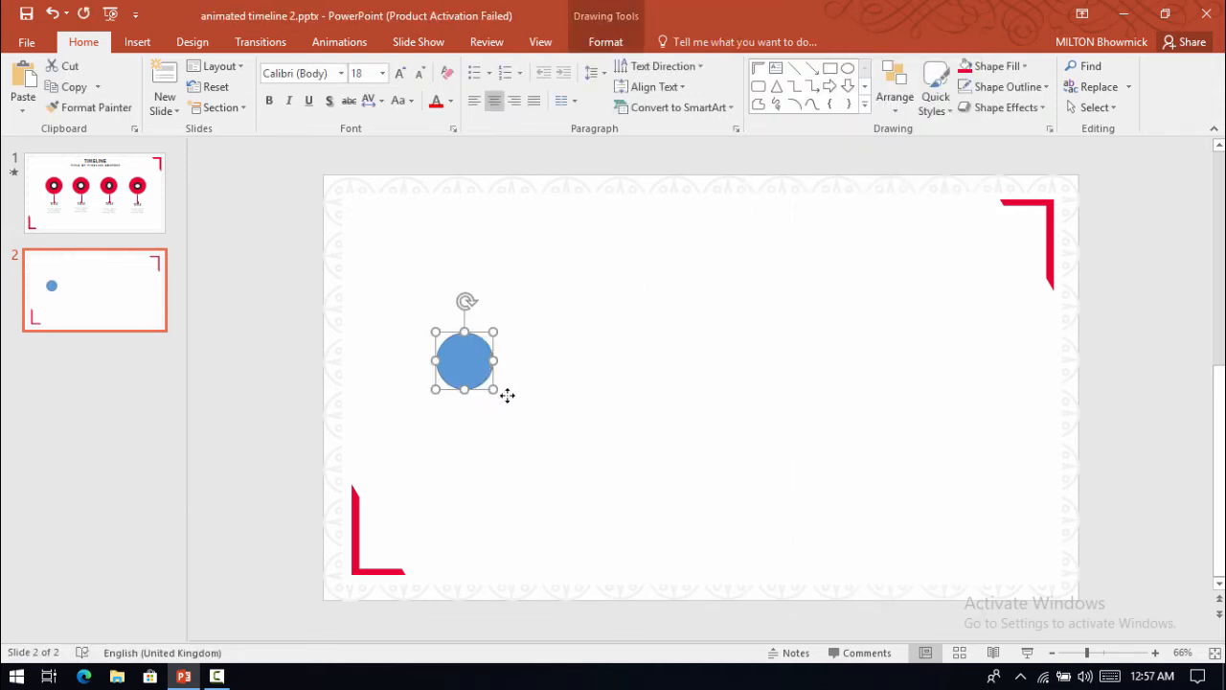
- Set the circle's height and width to 4.2 cm each
right_click(489, 362)
left_click(563, 317)
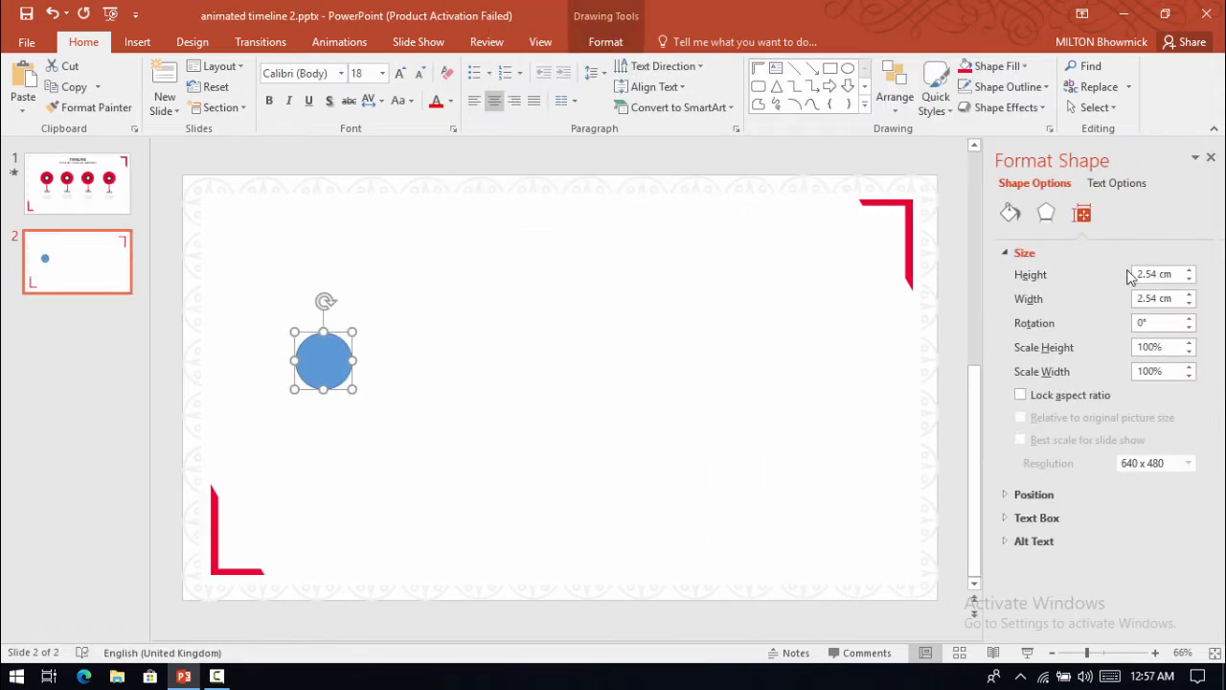
triple_click(1154, 284)
type("4.")
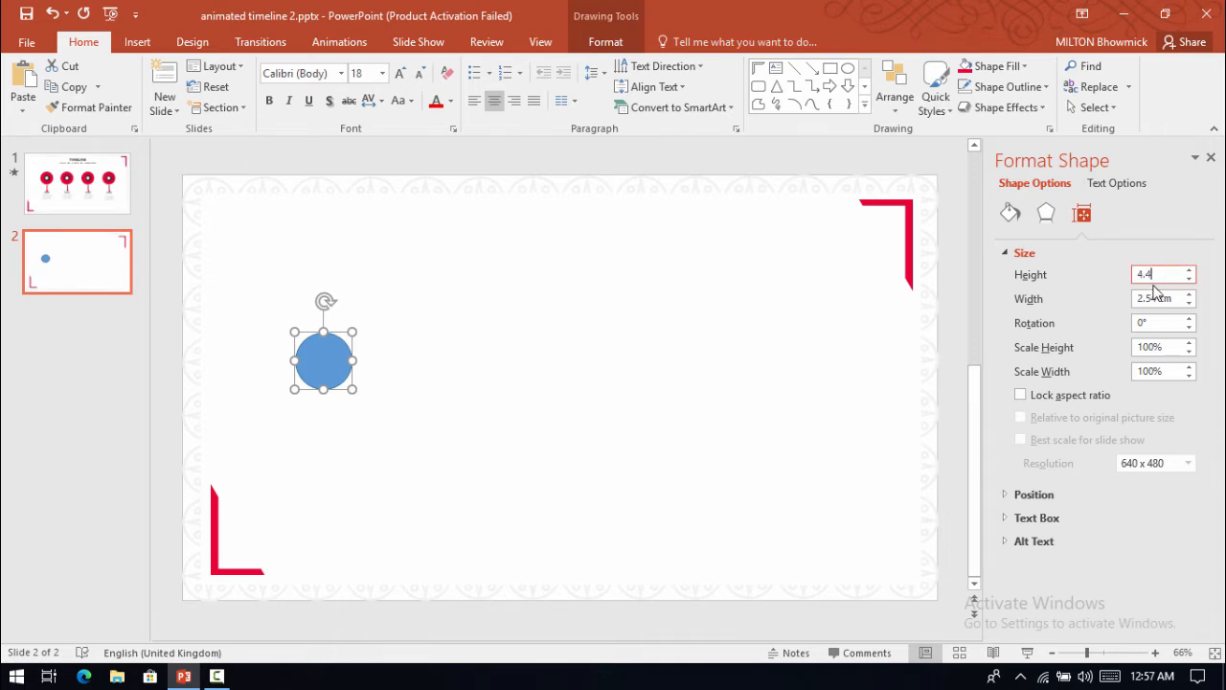
type("2")
key("Tab")
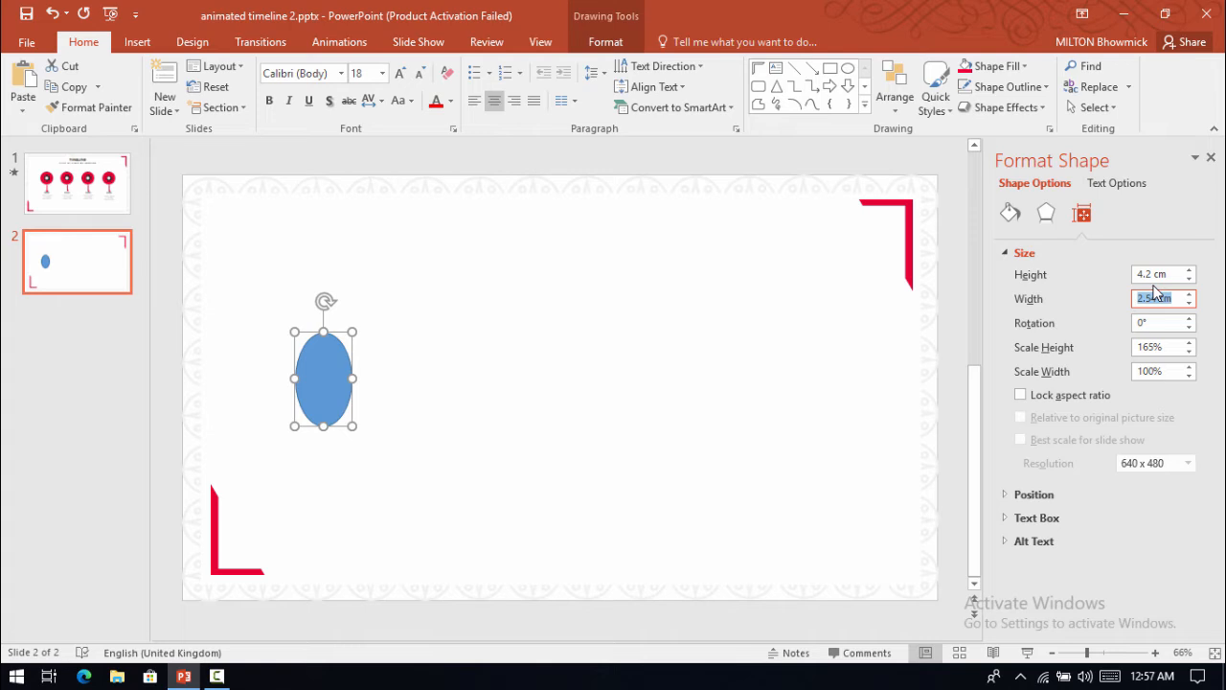
key("Return")
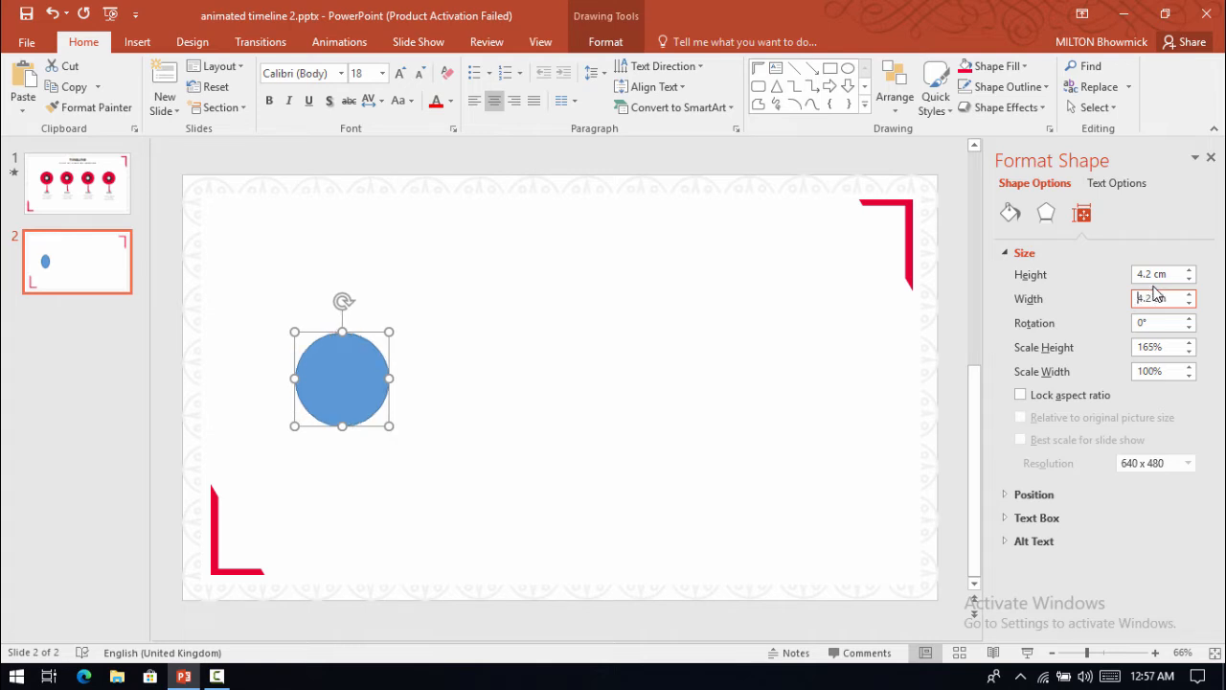
left_click(1210, 160)
- Fill the 4.2 cm circle with the recent crimson red and give it no outline
right_click(482, 377)
left_click(580, 412)
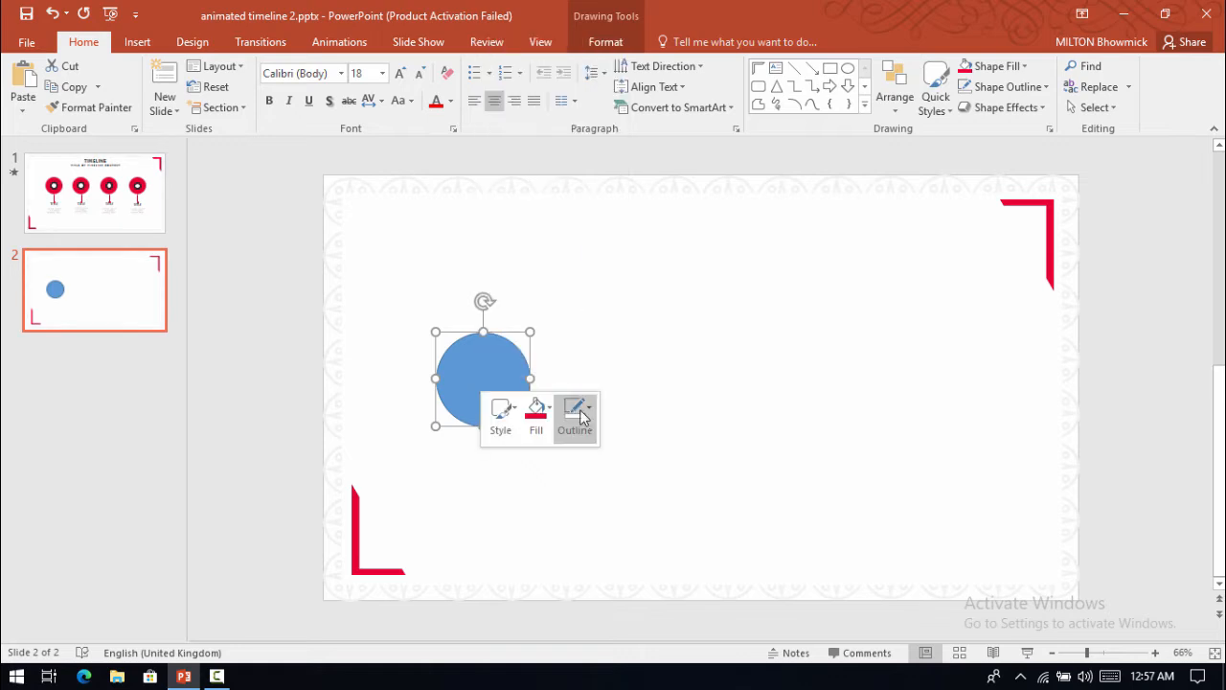
left_click(536, 412)
left_click(537, 412)
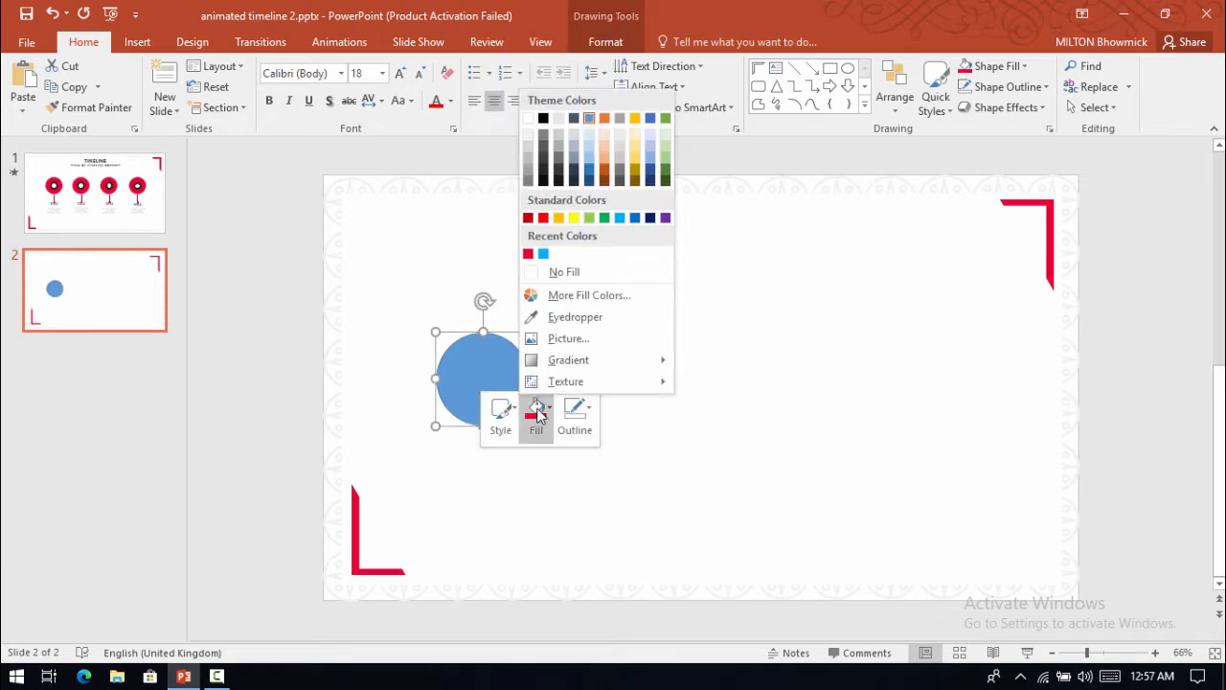
left_click(527, 254)
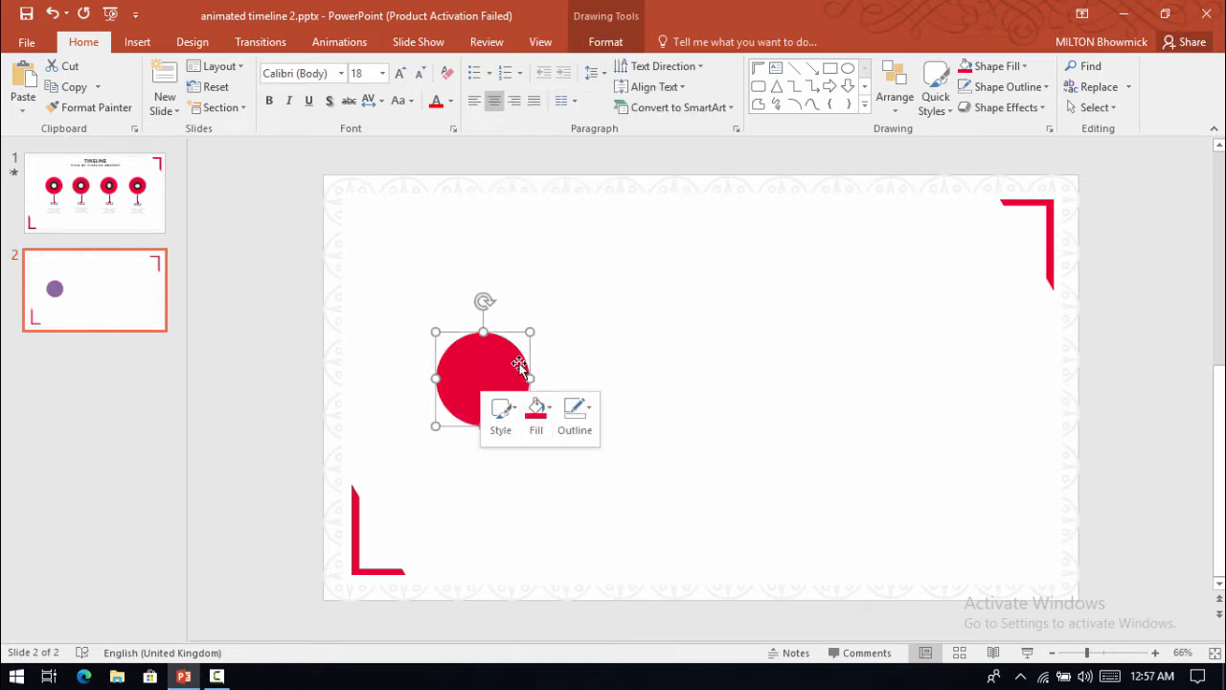
- Duplicate the red circle beside the original and fill the copy with a near-black theme colour
left_click_drag(506, 369, 583, 359)
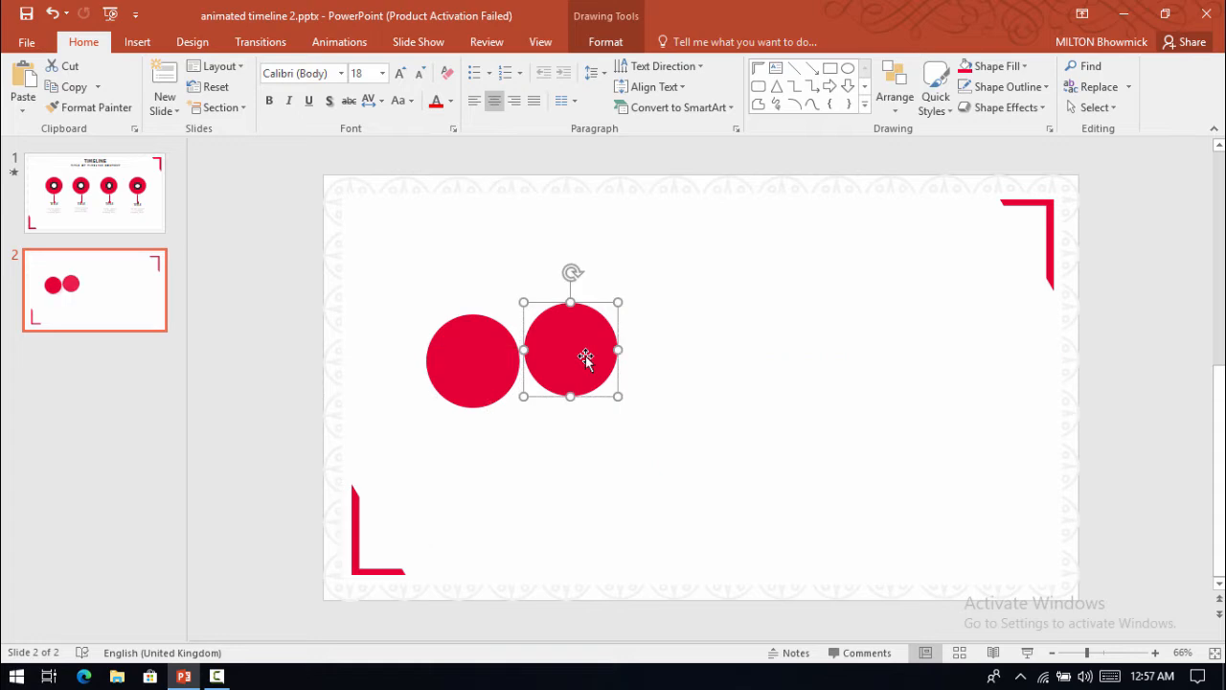
right_click(587, 362)
left_click(642, 393)
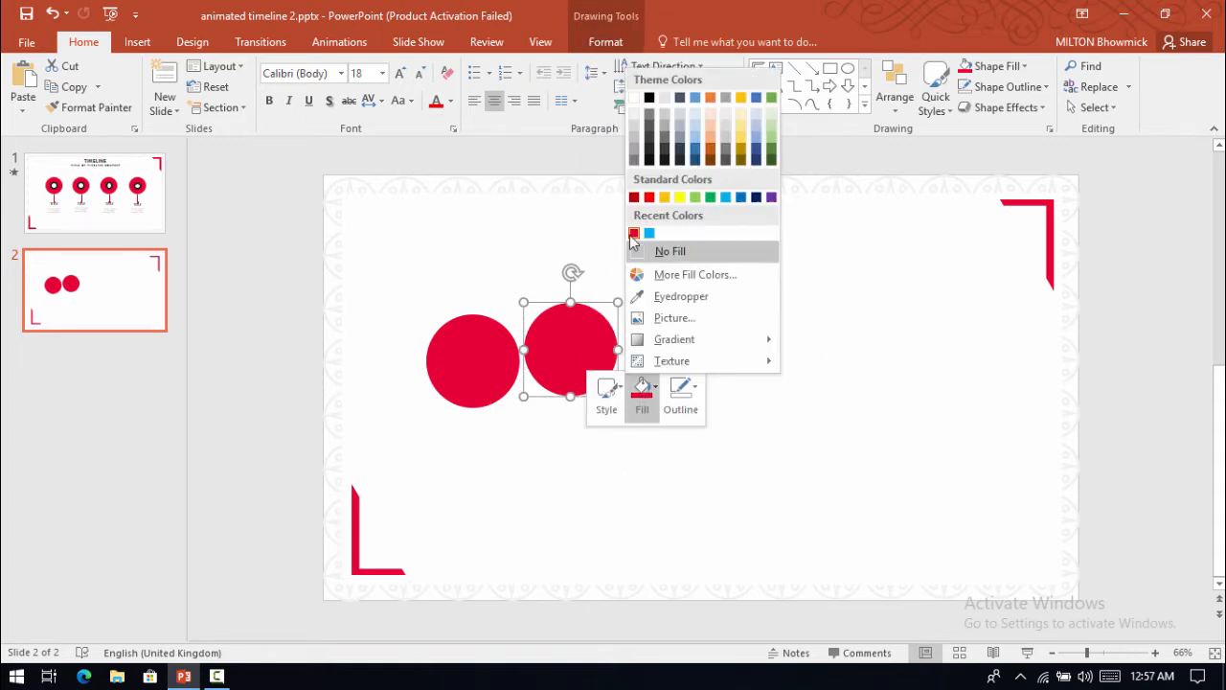
left_click(649, 160)
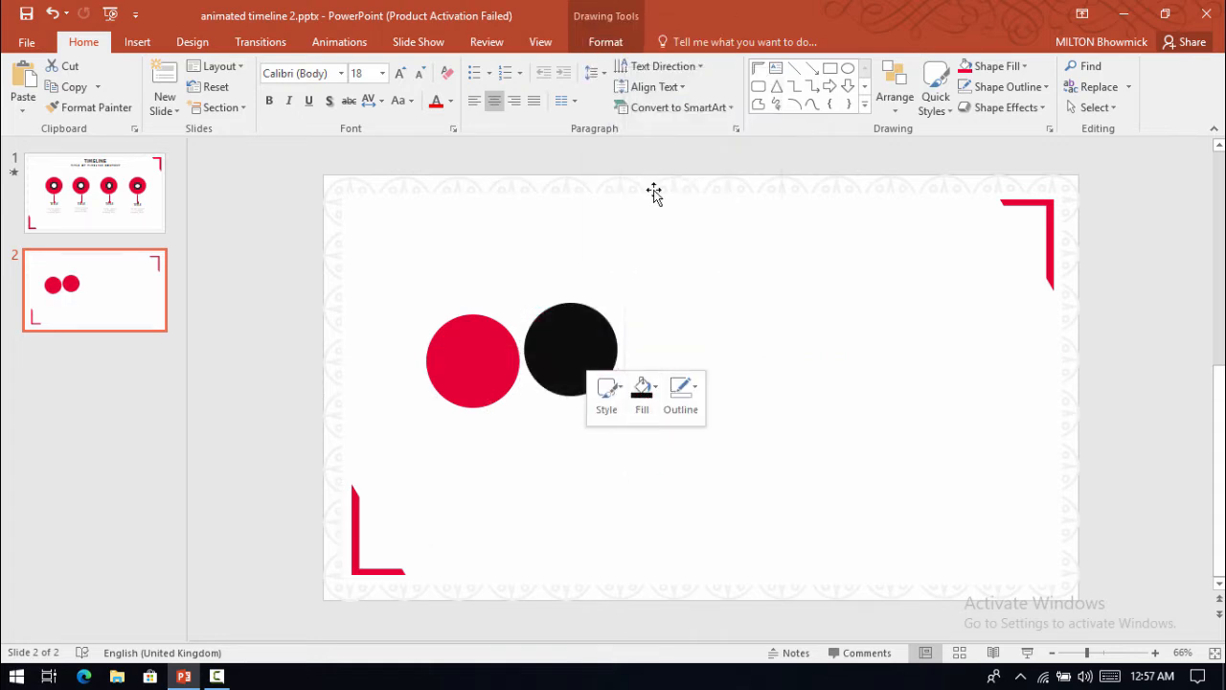
- Resize the black circle to 1.9 cm high and 1.9 cm wide
right_click(575, 351)
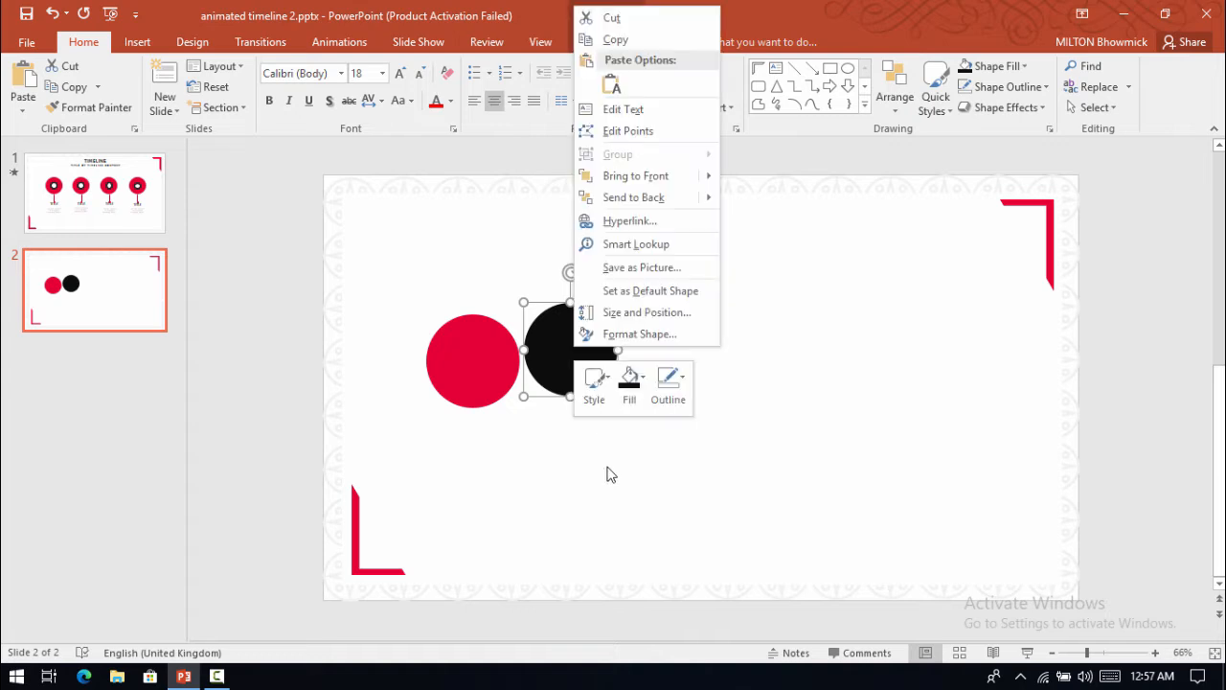
left_click(632, 335)
triple_click(1149, 274)
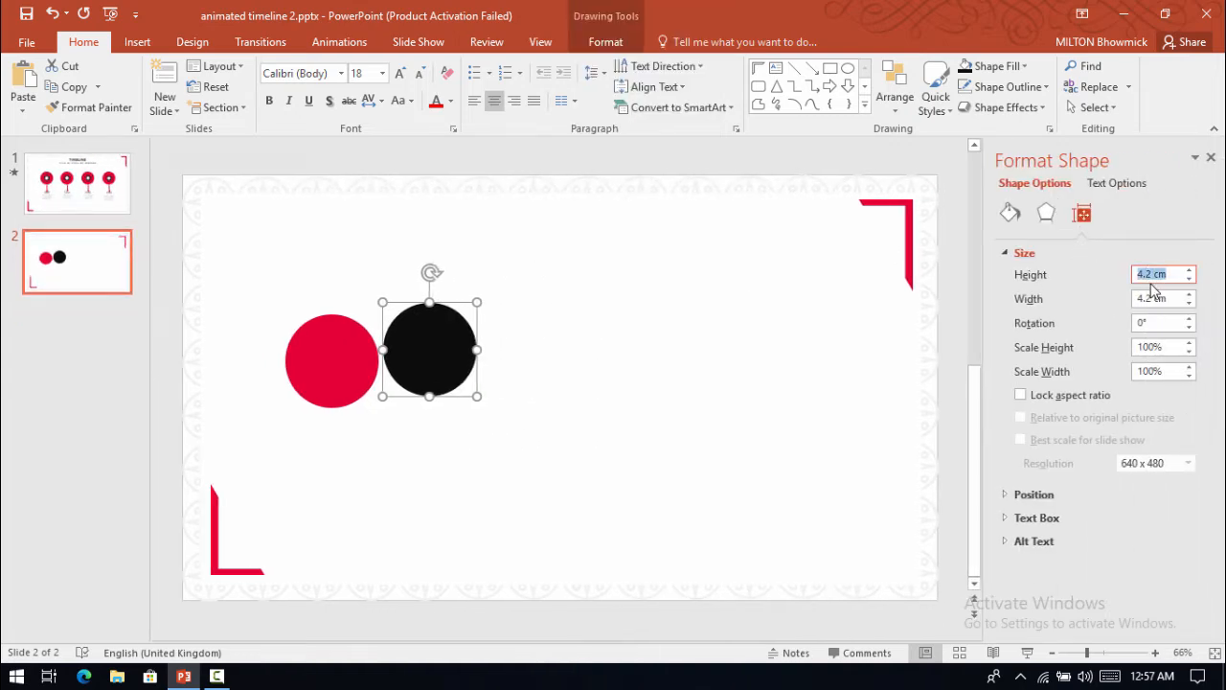
type("1.9")
key("Tab")
type("1.9")
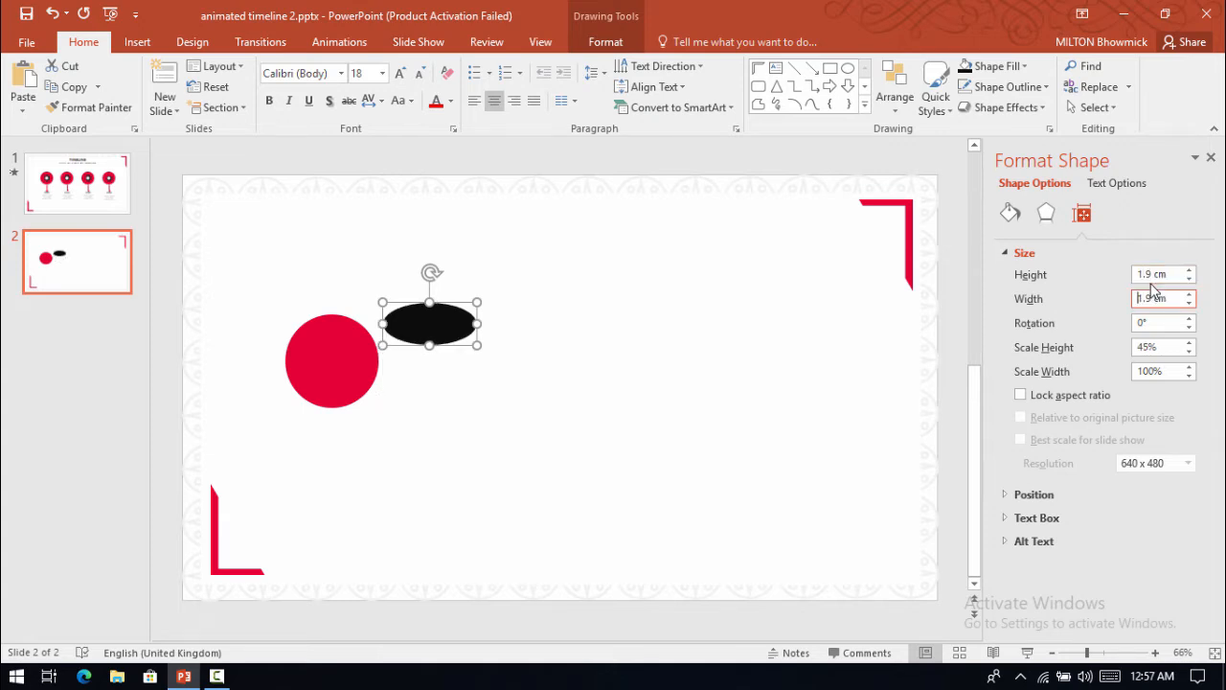
key("Return")
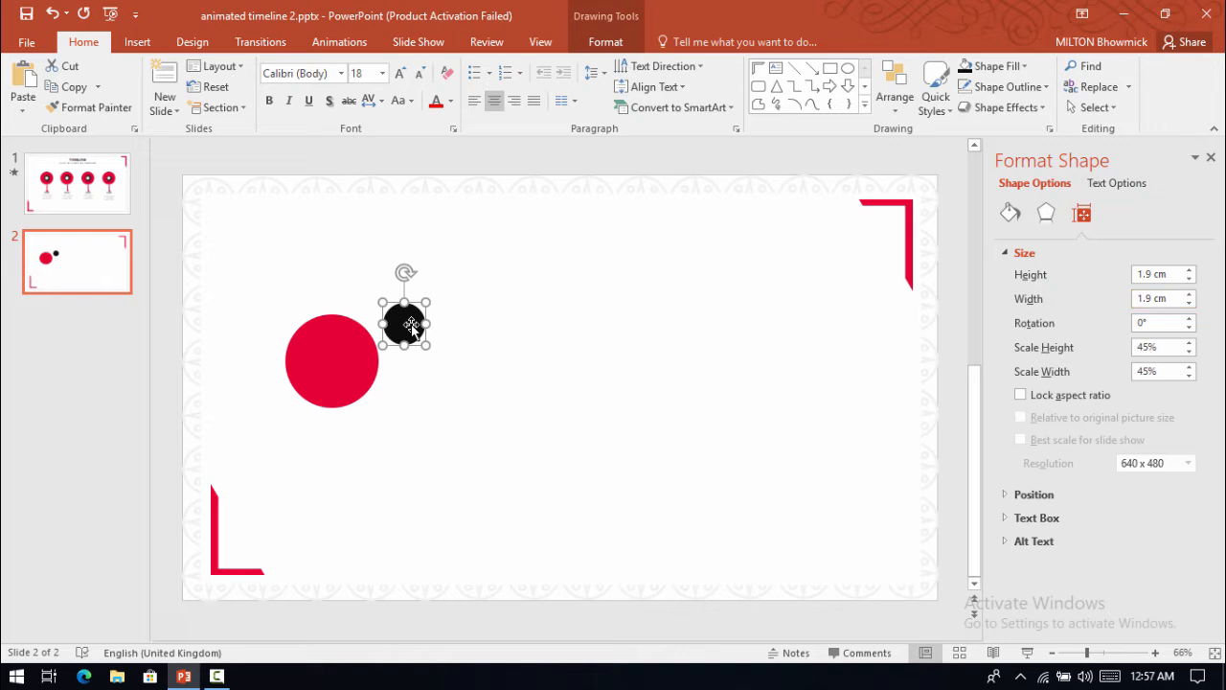
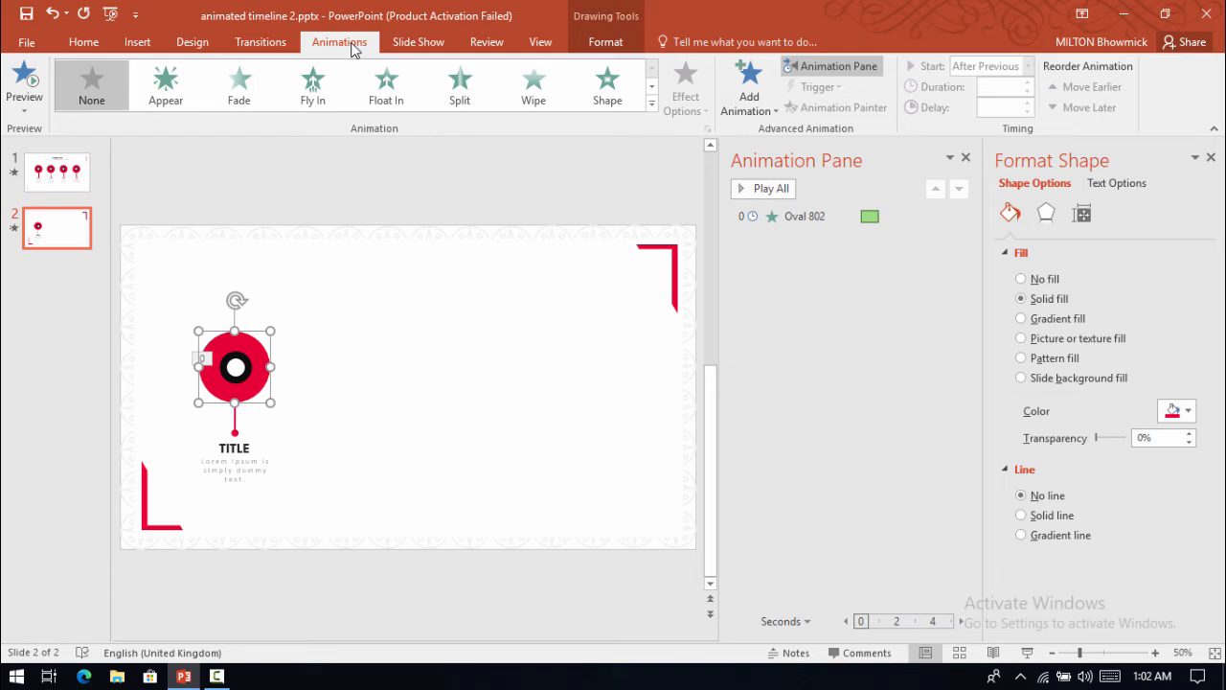
- Apply the Grow & Turn entrance animation to the large red circle and set it to start With Previous
left_click(651, 87)
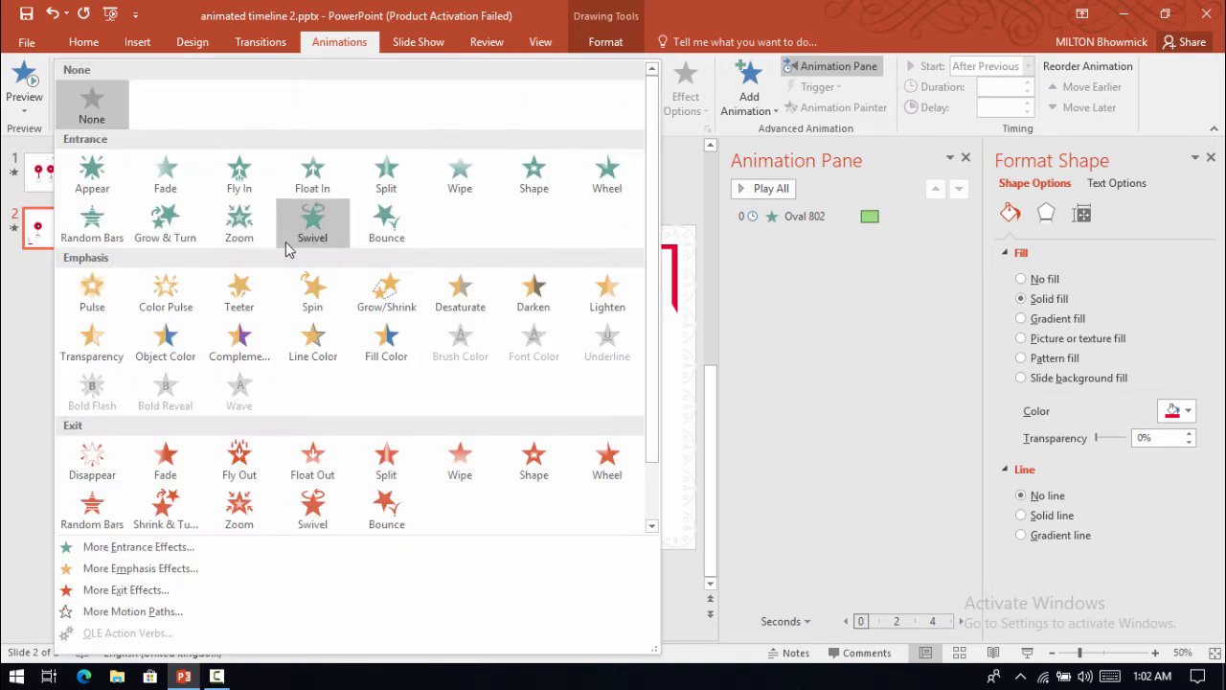
left_click(174, 239)
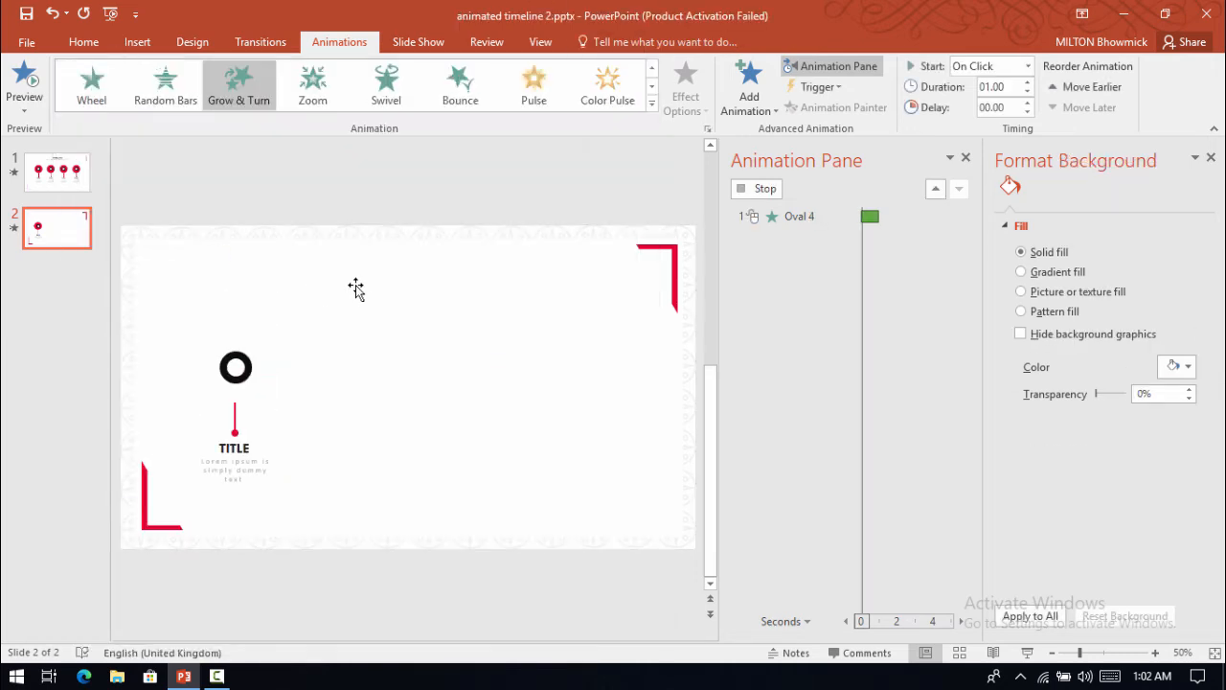
left_click(548, 199)
left_click(799, 236)
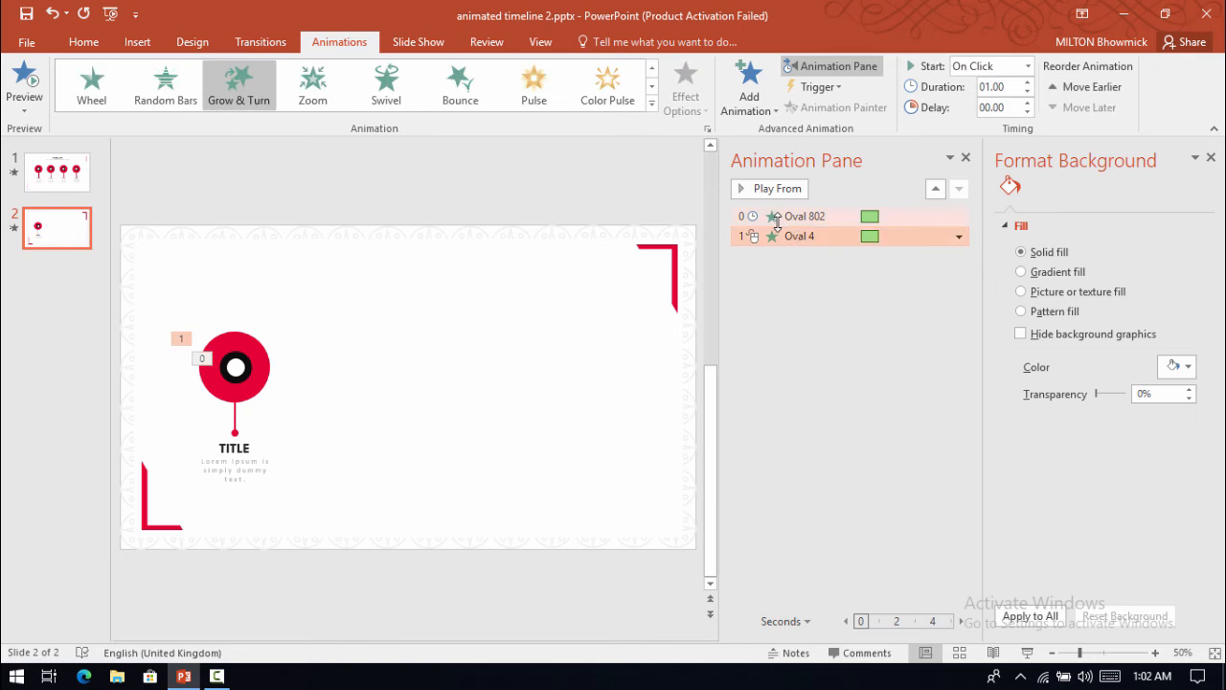
left_click(1026, 66)
left_click(1001, 103)
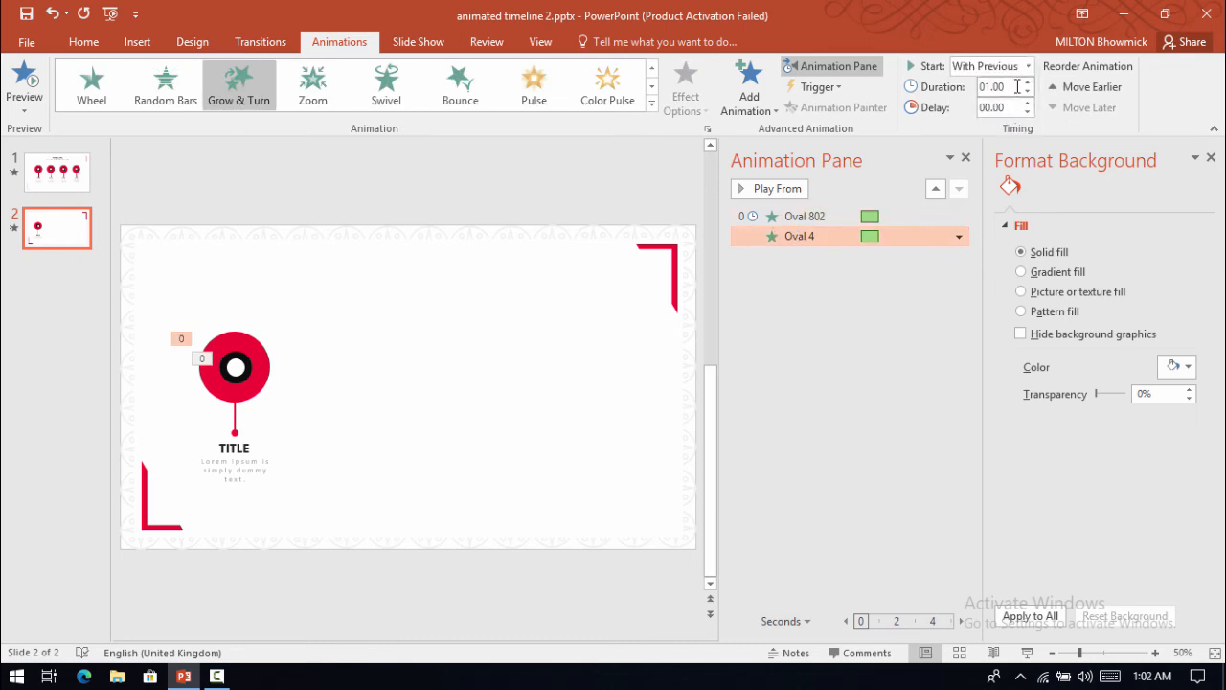
- Set the red circle's animation duration to 00.75, give it a start delay, and preview the slide's animations
left_click(1008, 88)
key("BackSpace")
left_click(1003, 107)
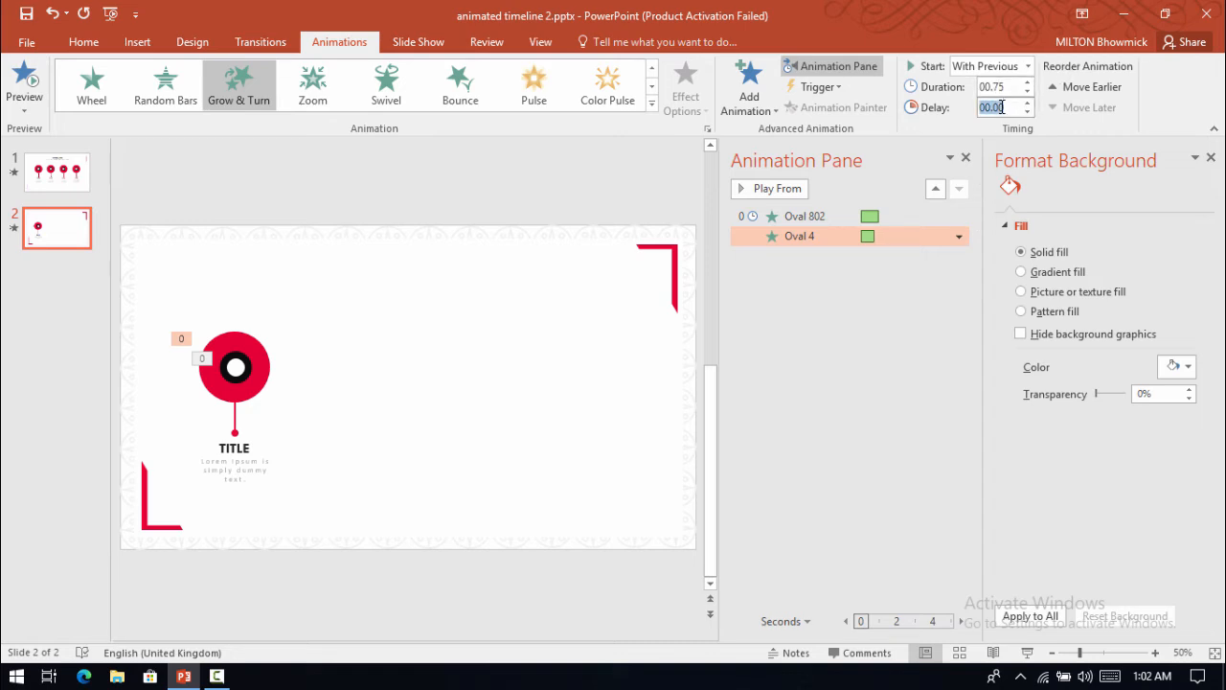
key("BackSpace")
key("Return")
left_click(611, 265)
left_click(772, 188)
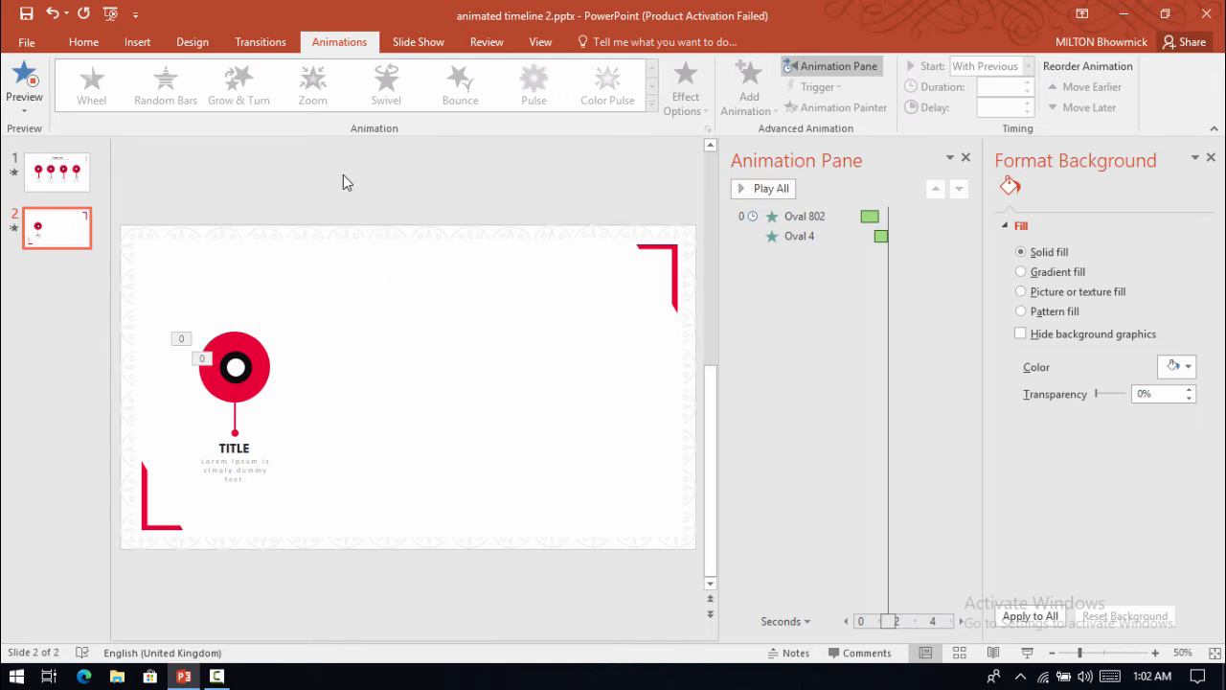
- Apply the Bounce entrance animation to the small white circle at the centre of the timeline marker
scroll(339, 281, "up", 2, "ctrl")
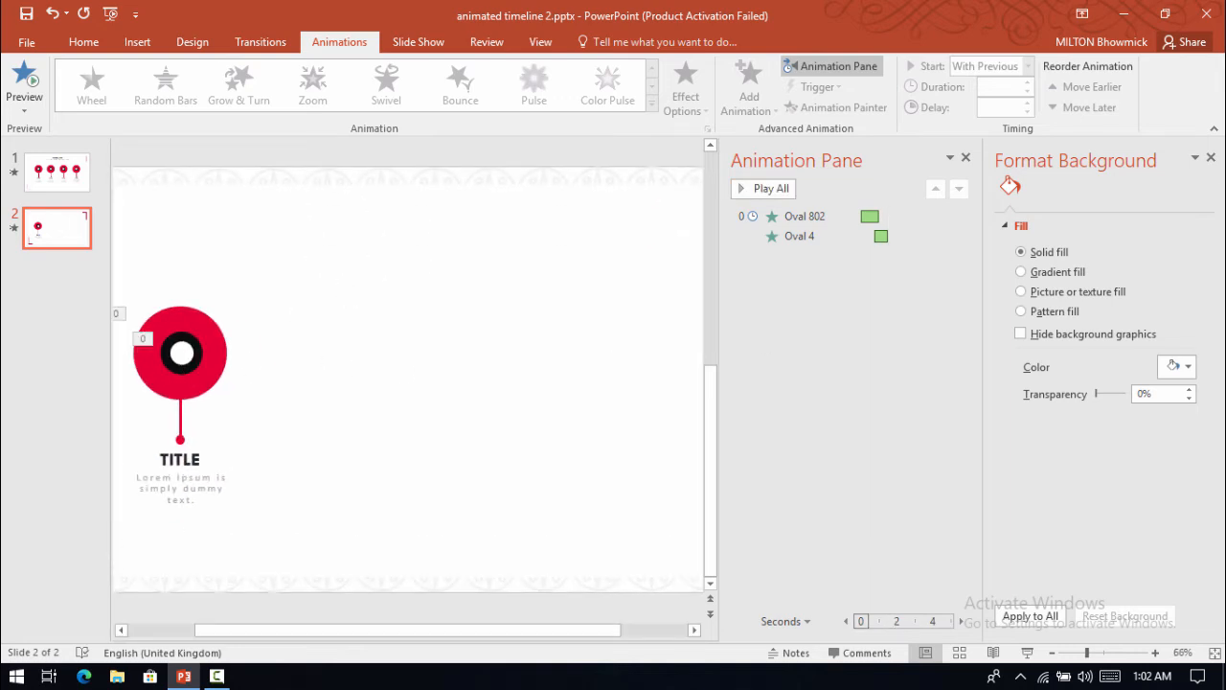
left_click(1212, 159)
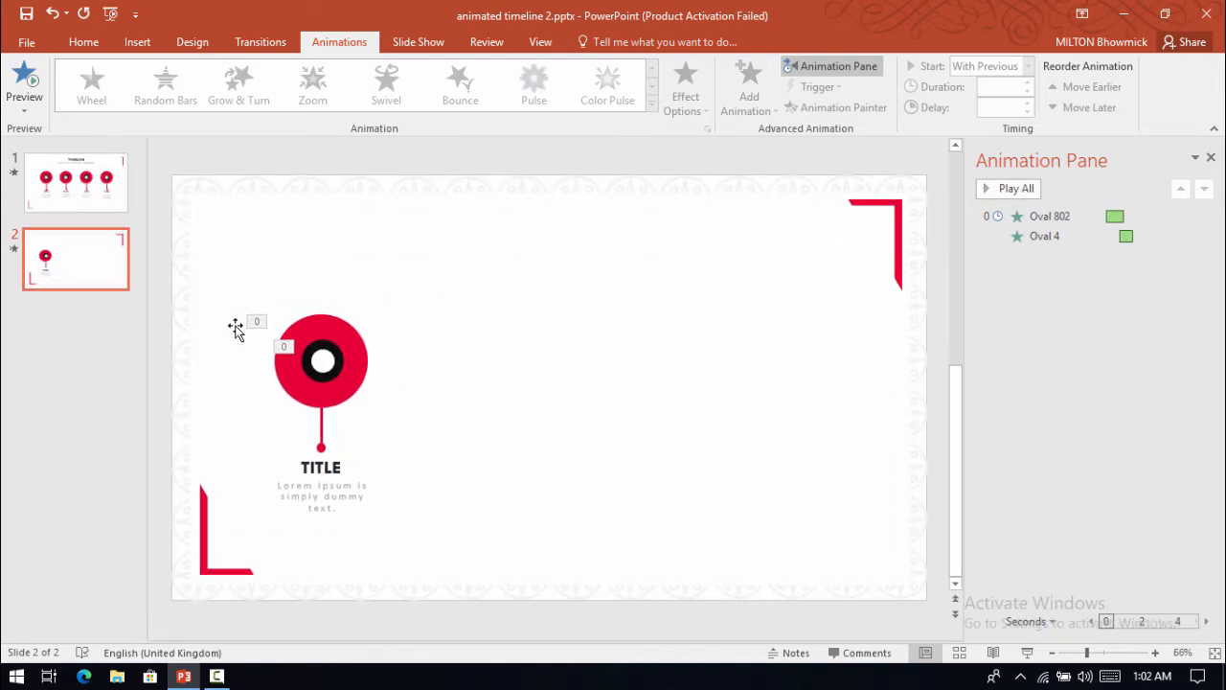
left_click(326, 364)
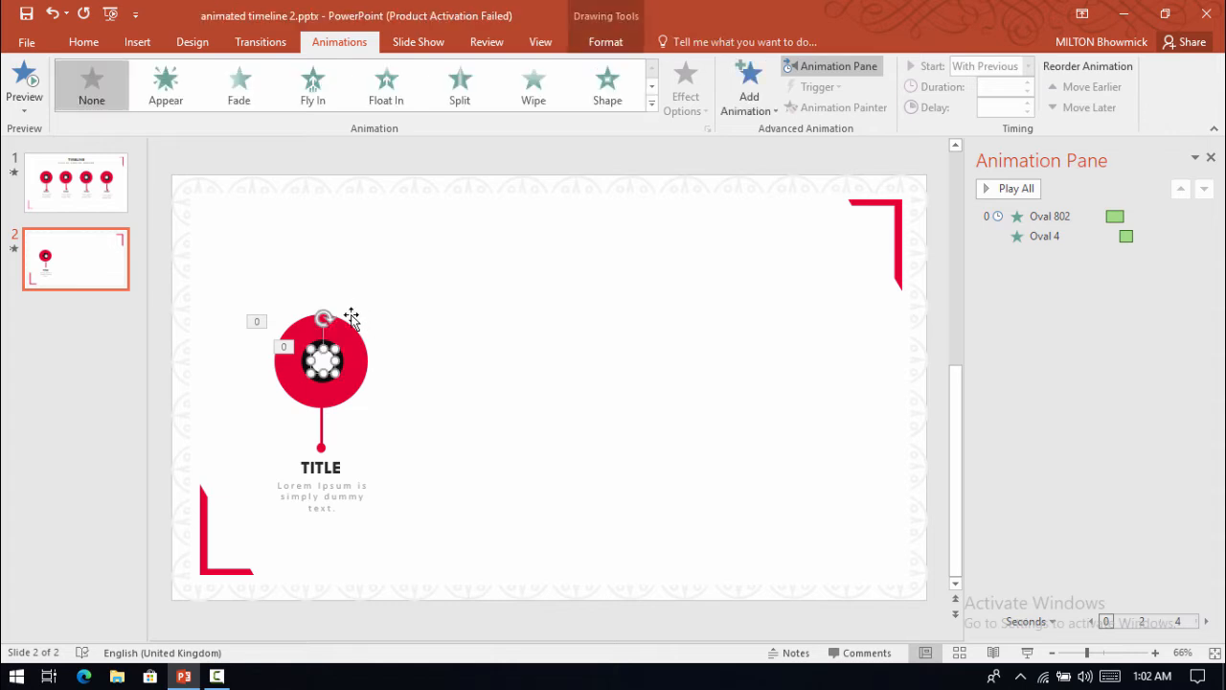
left_click(652, 103)
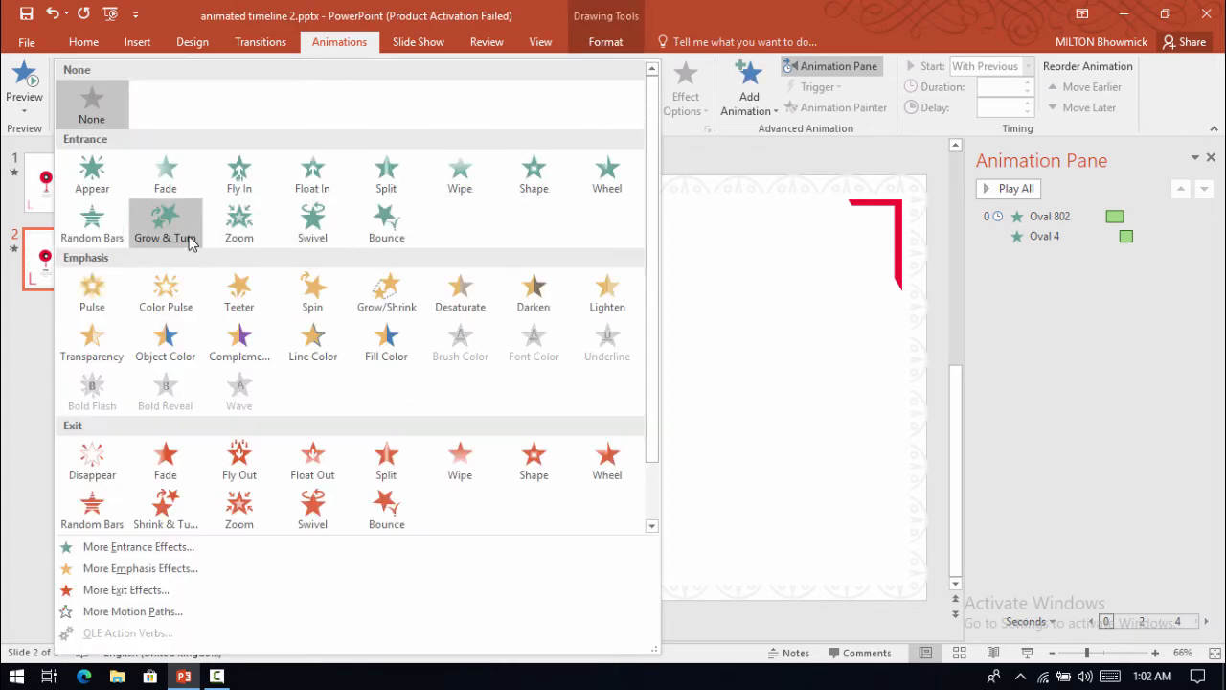
left_click(386, 220)
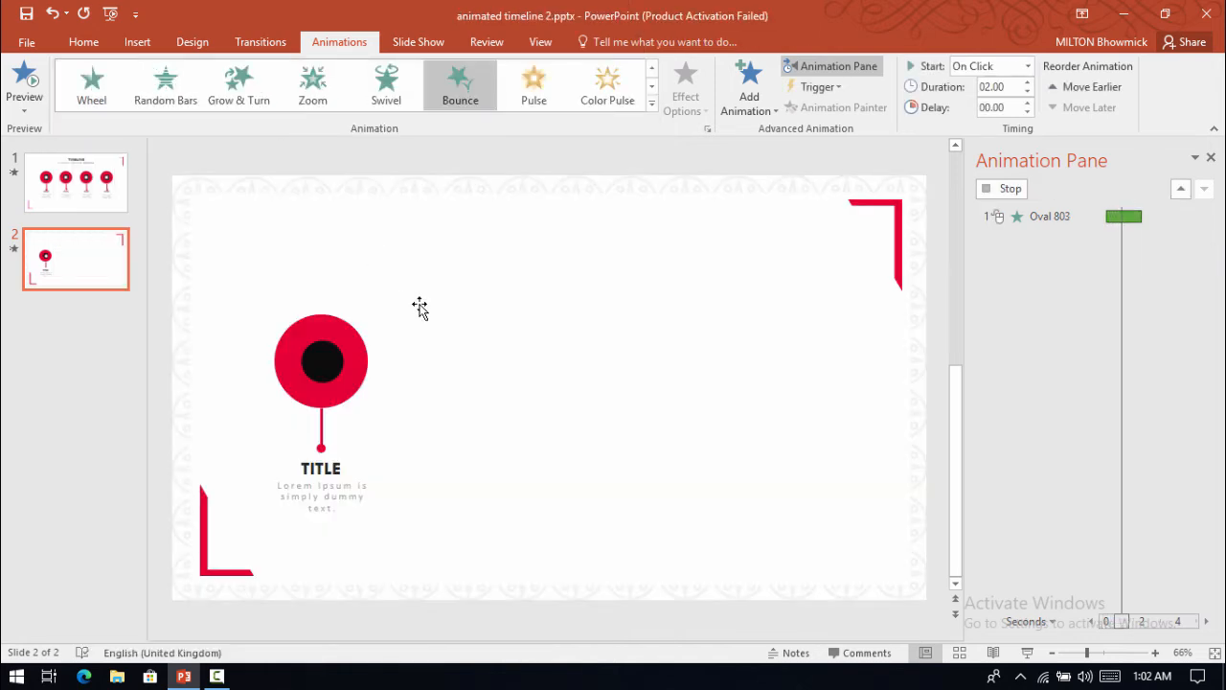
- Set the small white circle's Bounce animation to start After Previous with a duration of 1.25 seconds
left_click(1025, 66)
left_click(996, 118)
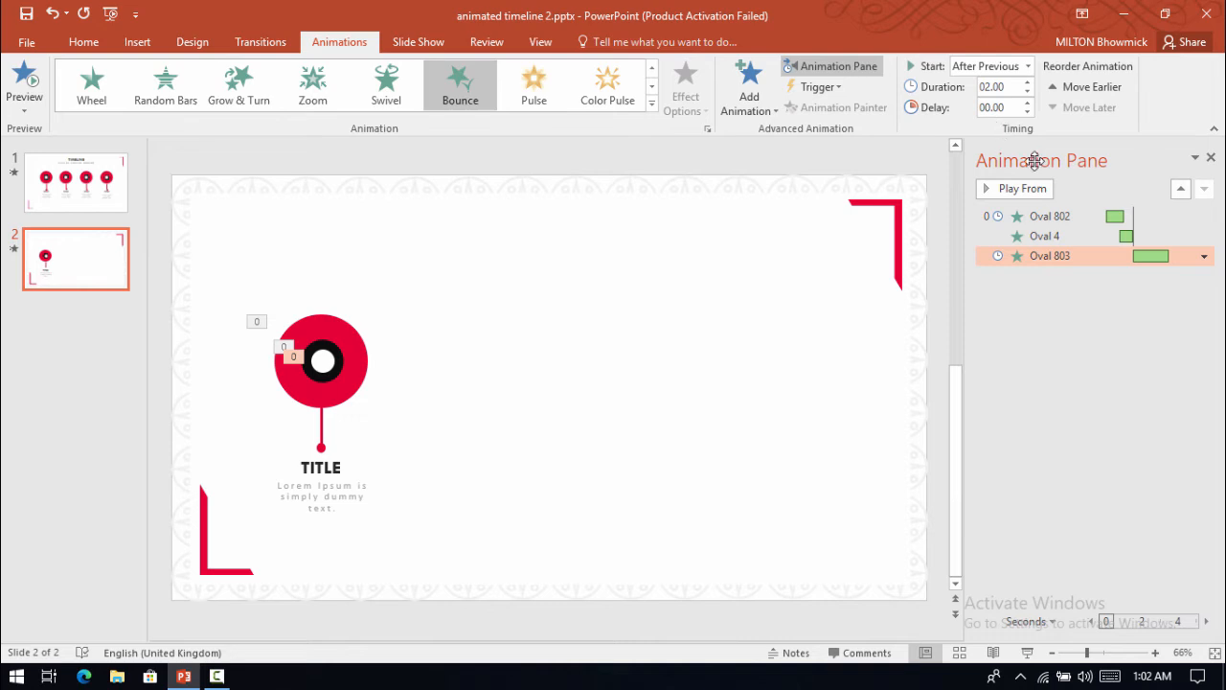
left_click(1004, 88)
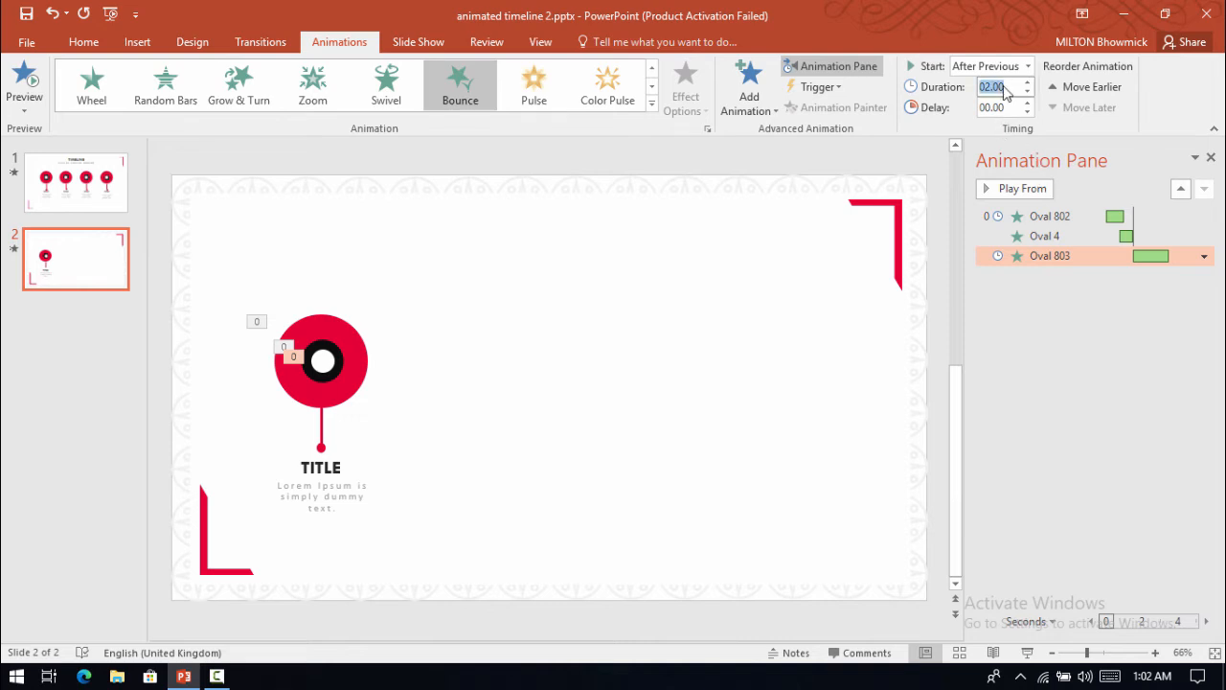
type("1.25")
left_click(1033, 339)
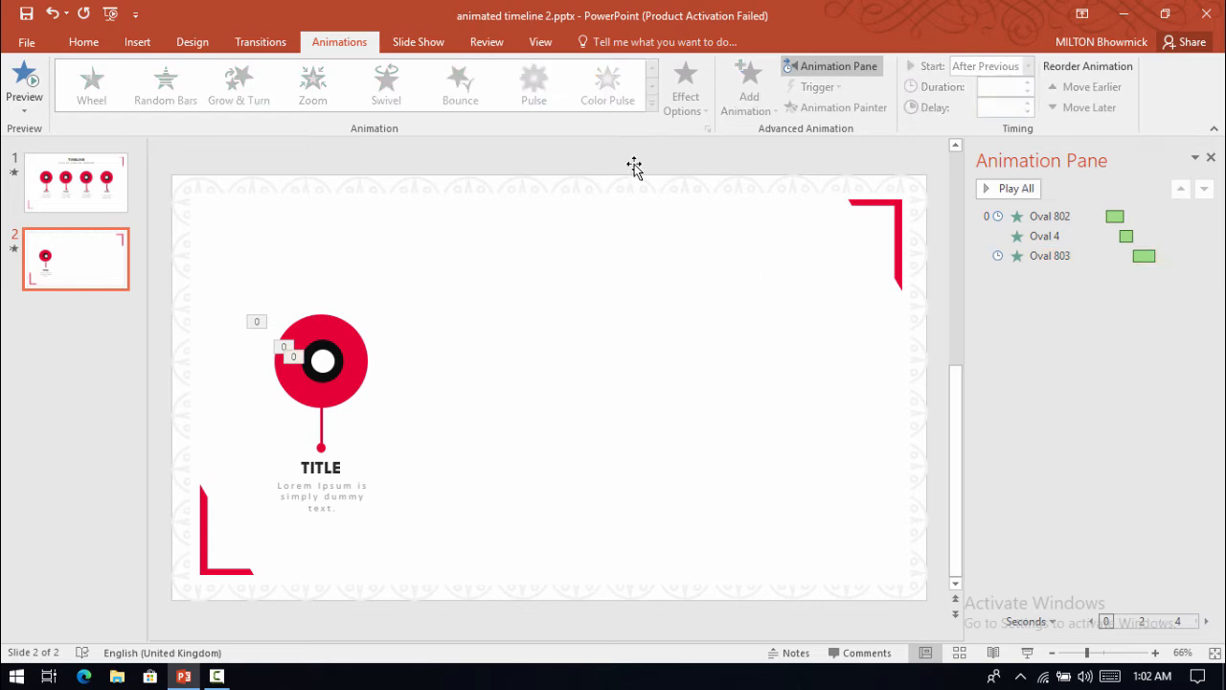
- Preview all of the slide's animations from the start
left_click(736, 184)
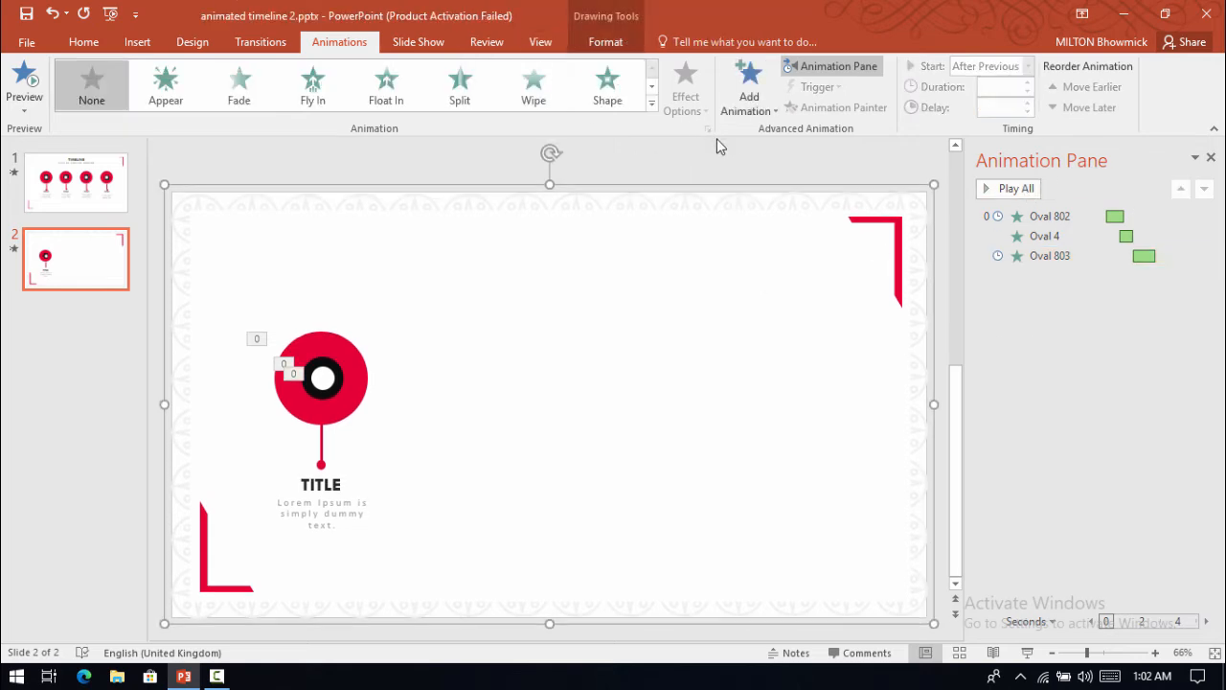
left_click(943, 177)
left_click(1001, 192)
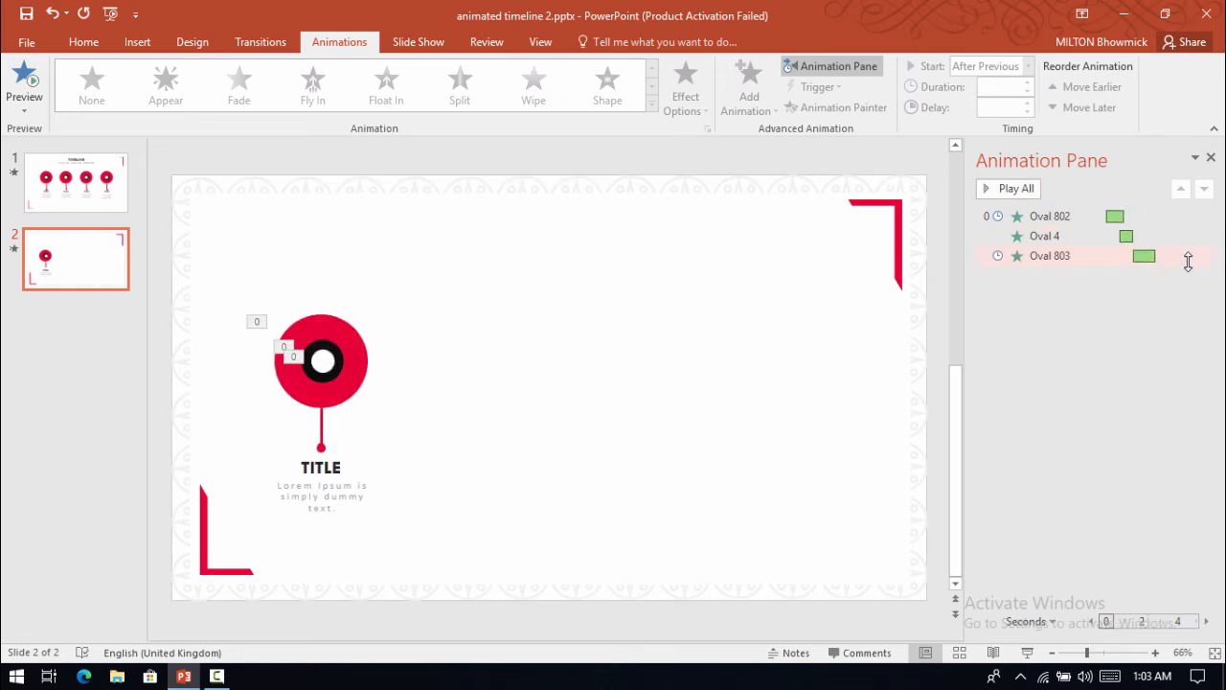
left_click(1069, 221)
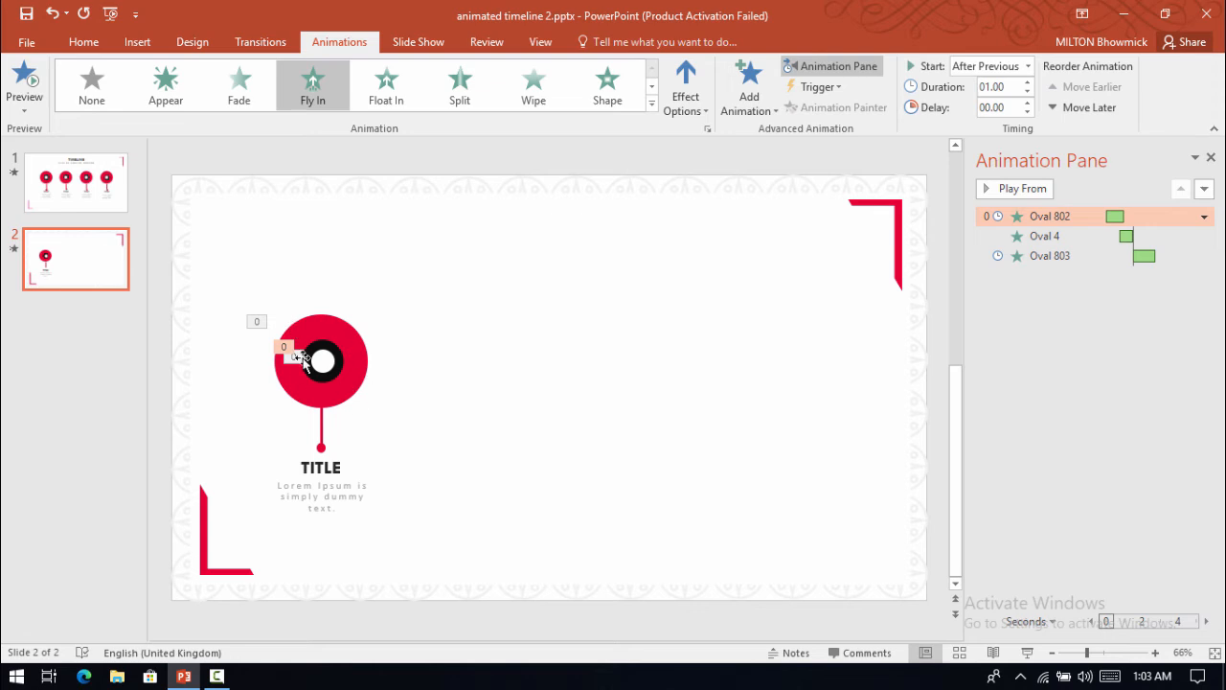
- Apply a Wipe entrance from the top to the vertical line below the circle and start it After Previous
left_click(322, 432)
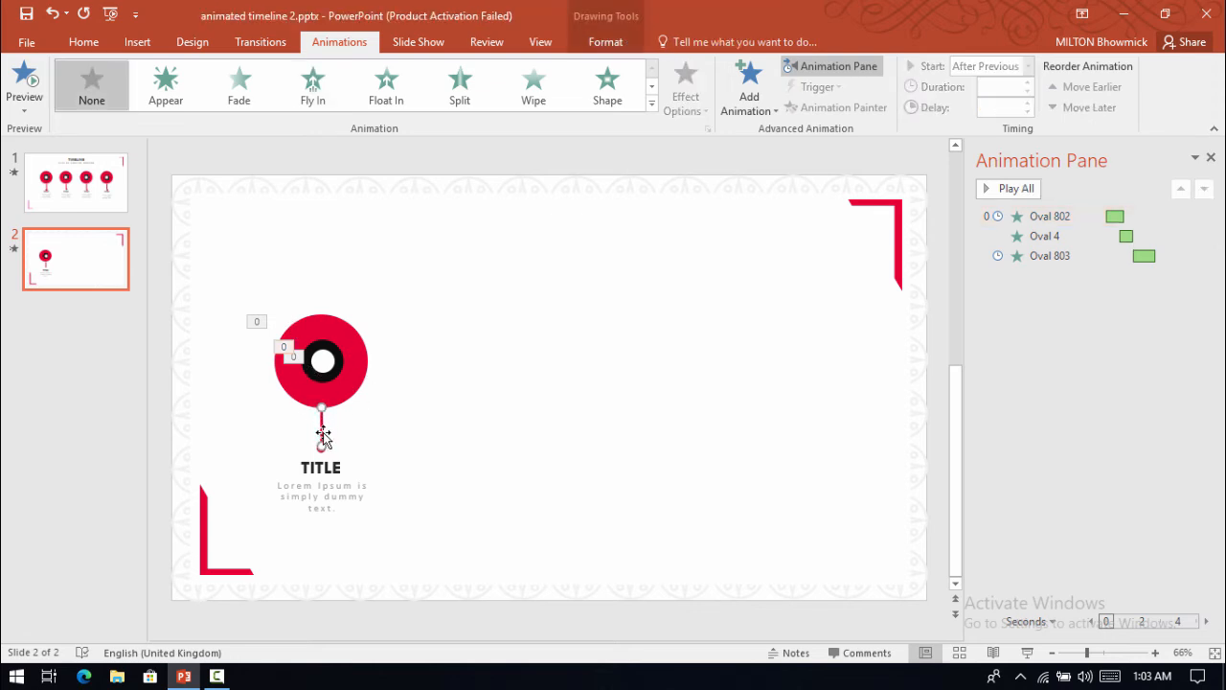
left_click(550, 106)
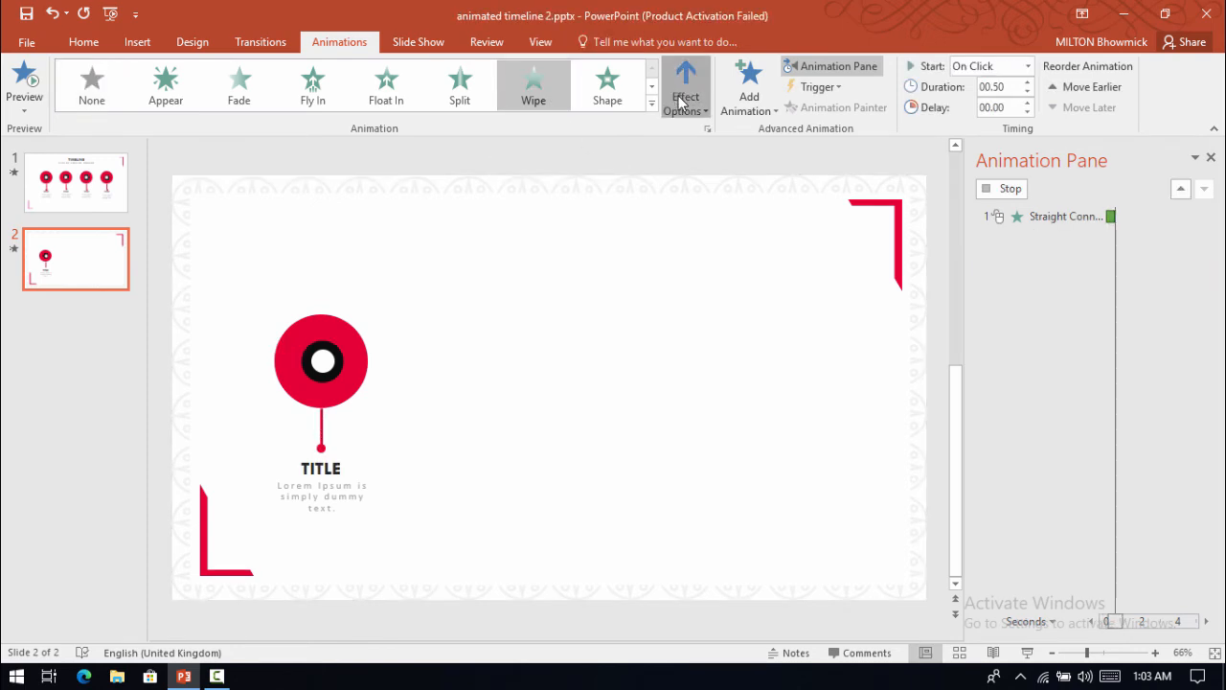
left_click(686, 96)
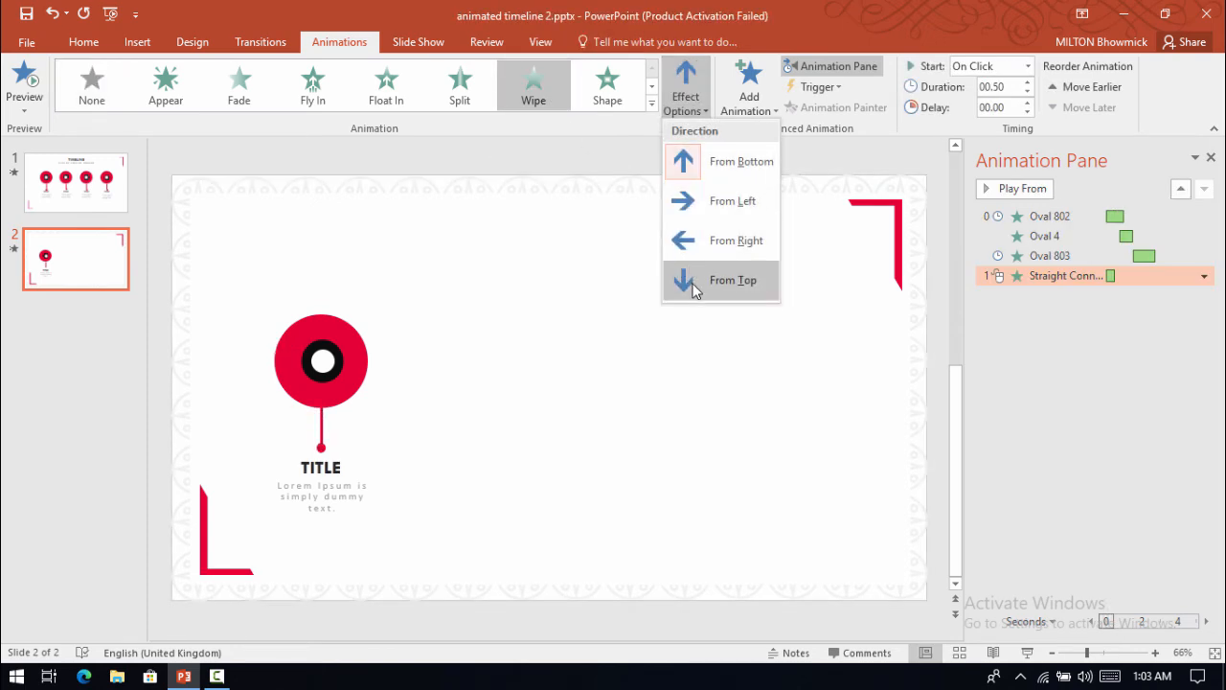
left_click(696, 287)
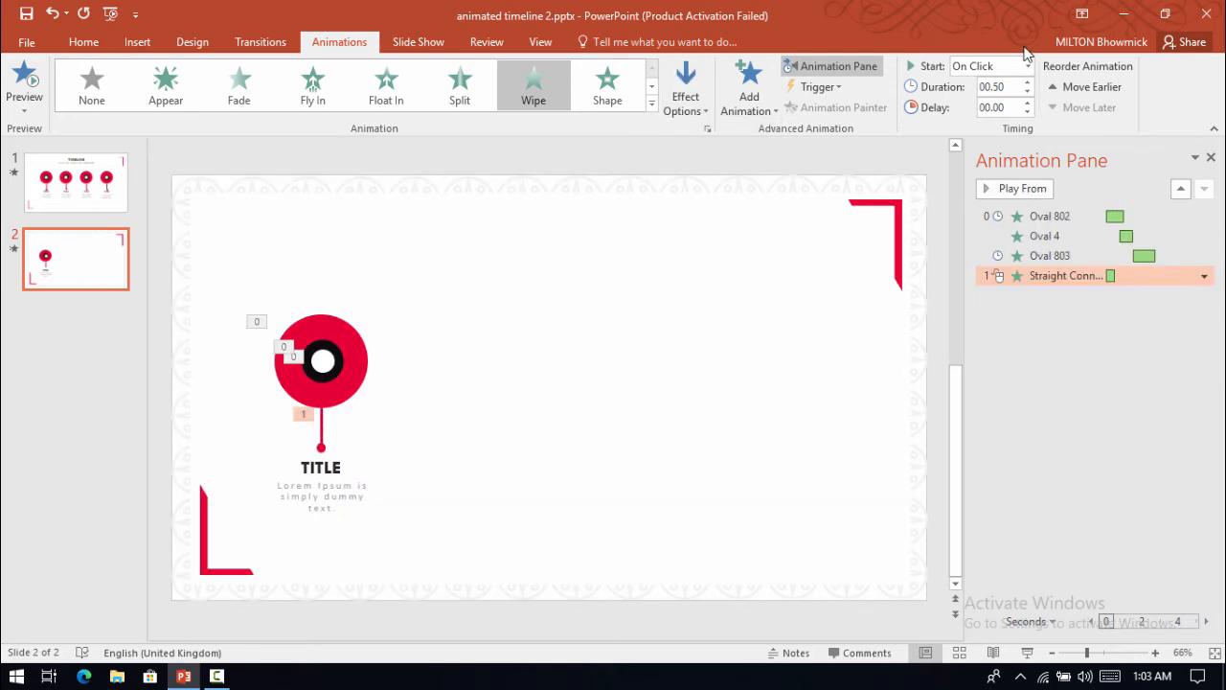
left_click(1025, 64)
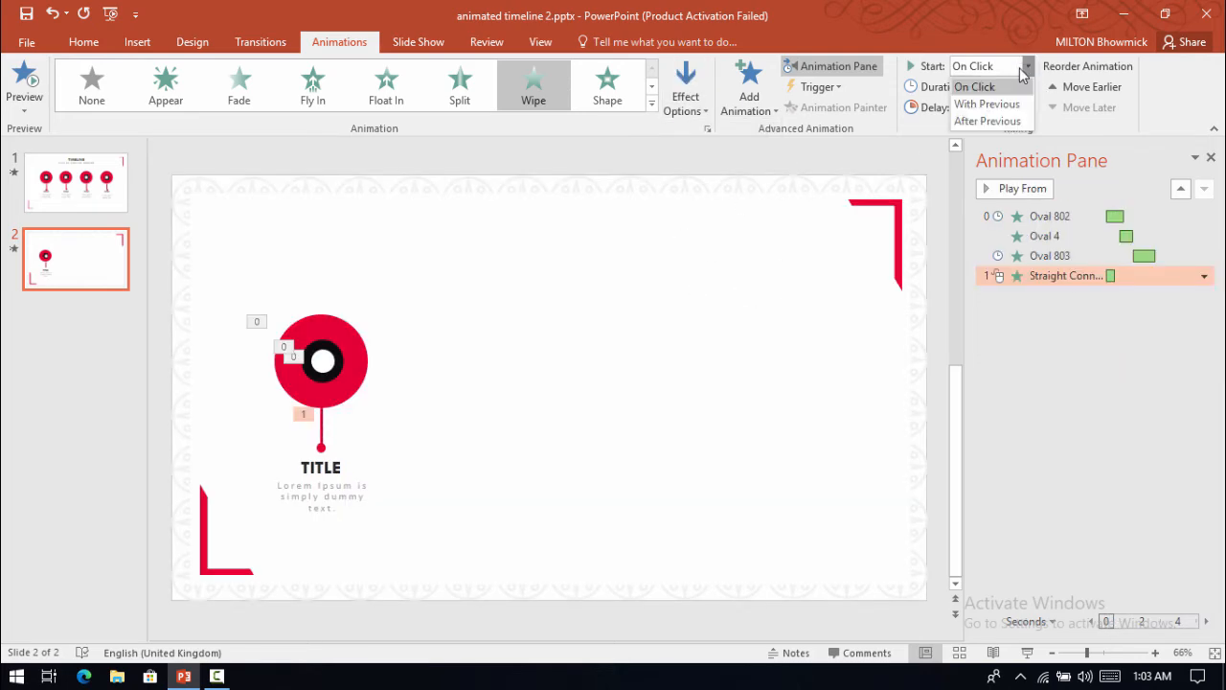
left_click(1006, 121)
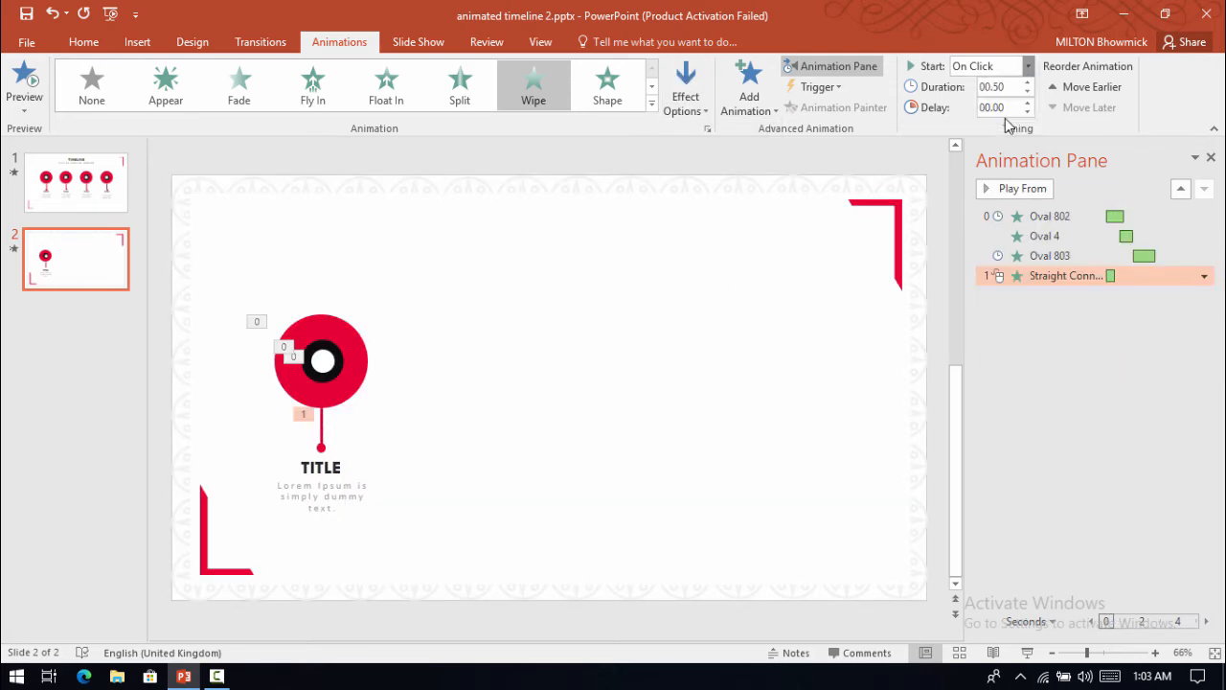
- Apply the Zoom entrance animation to the small red dot at the line's lower end and start it After Previous
left_click(321, 448)
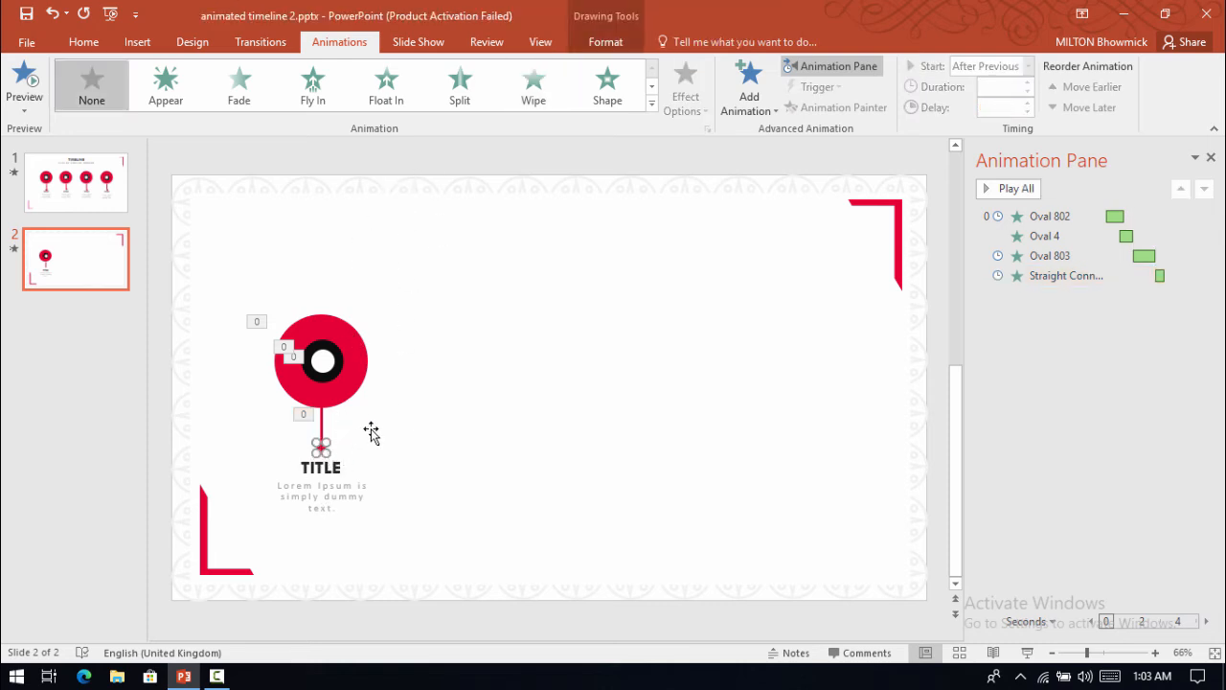
left_click(653, 107)
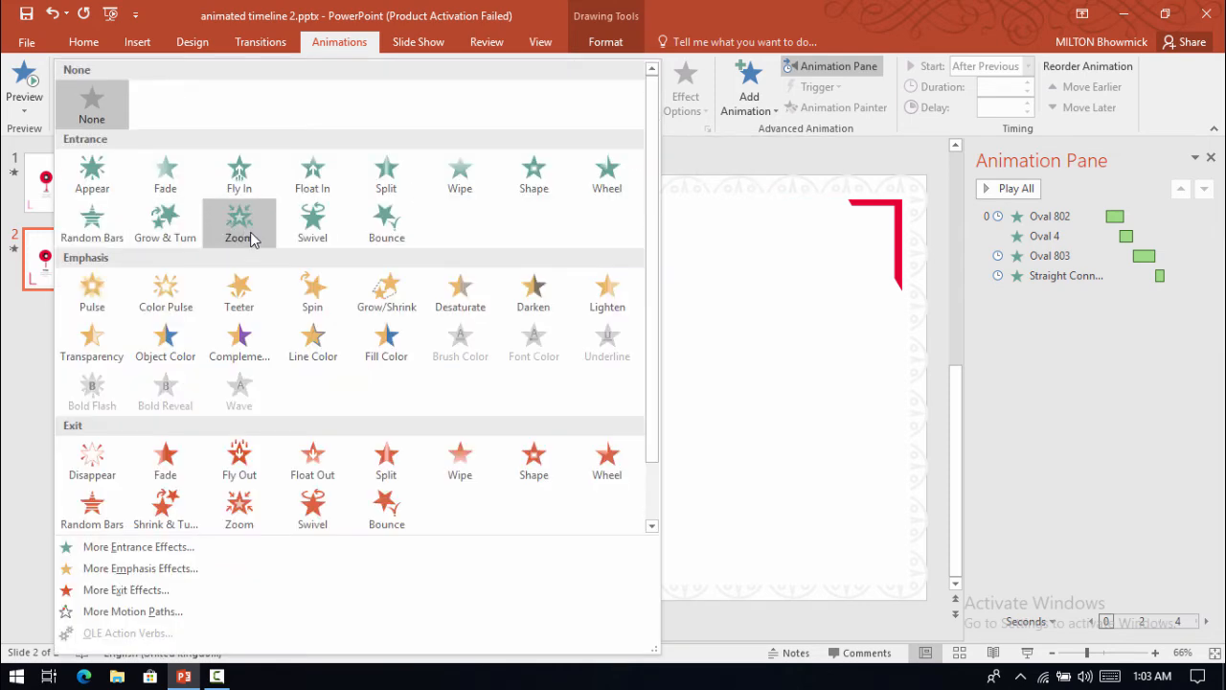
left_click(250, 232)
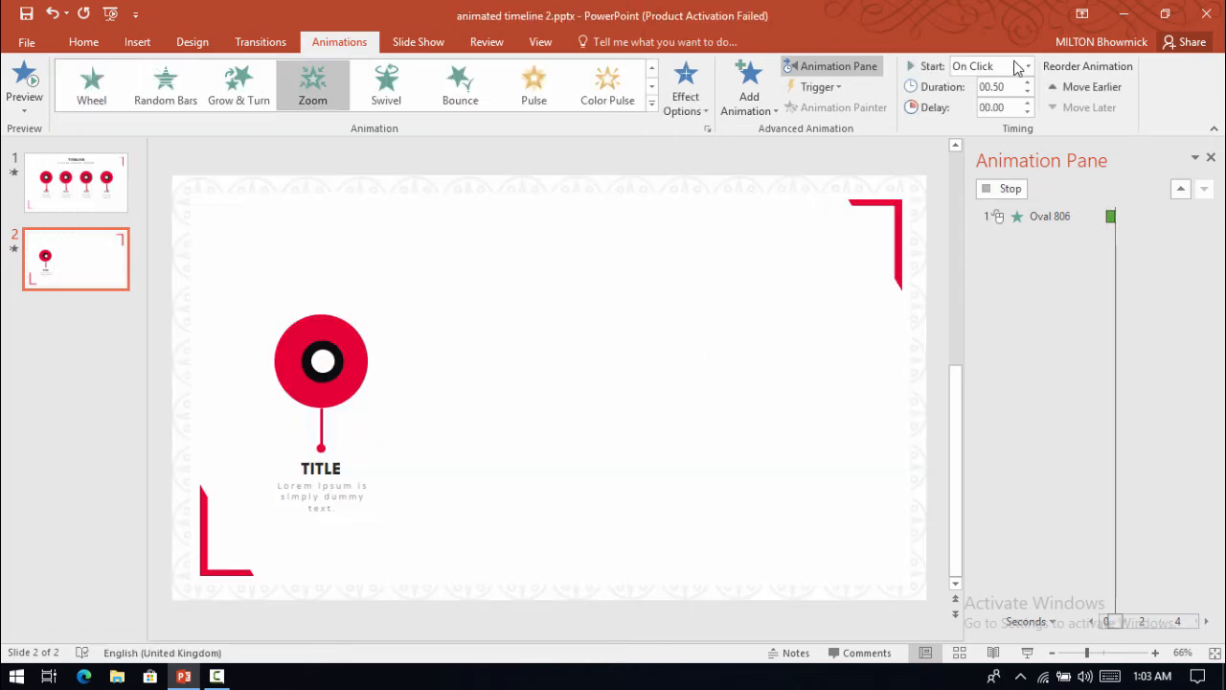
left_click(1021, 66)
left_click(1006, 123)
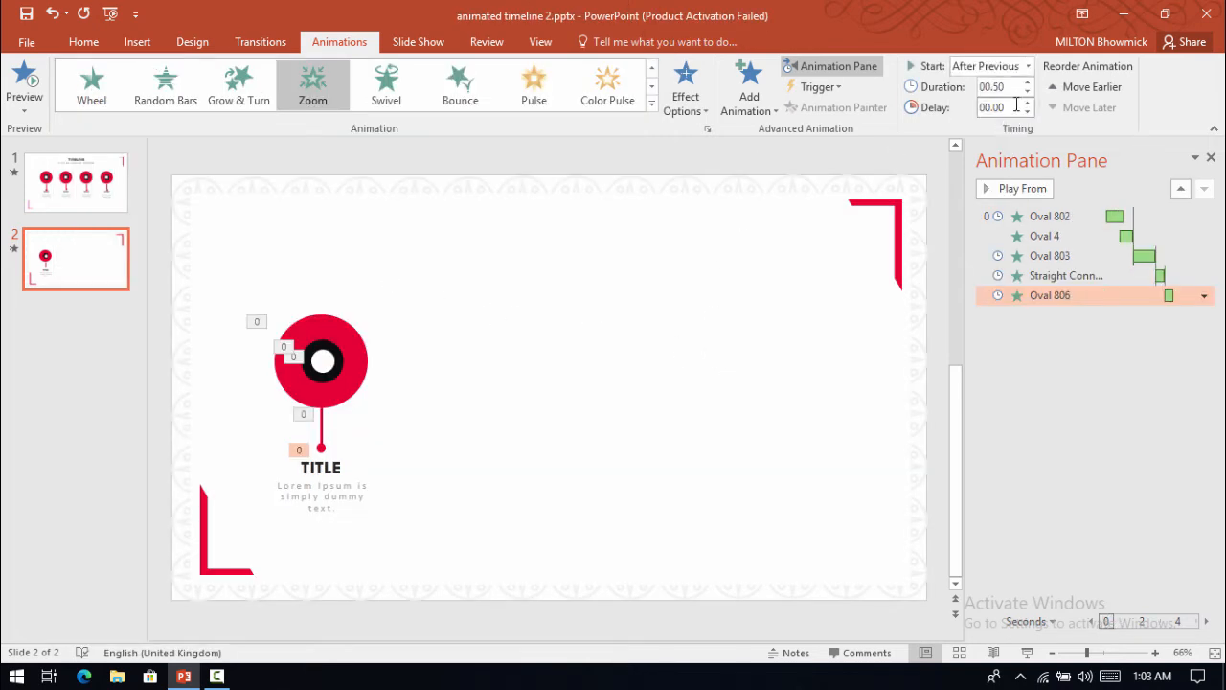
left_click(1051, 278)
left_click(1052, 295)
- Apply a Wipe entrance from the top to the TITLE text box and start it After Previous
left_click(340, 466)
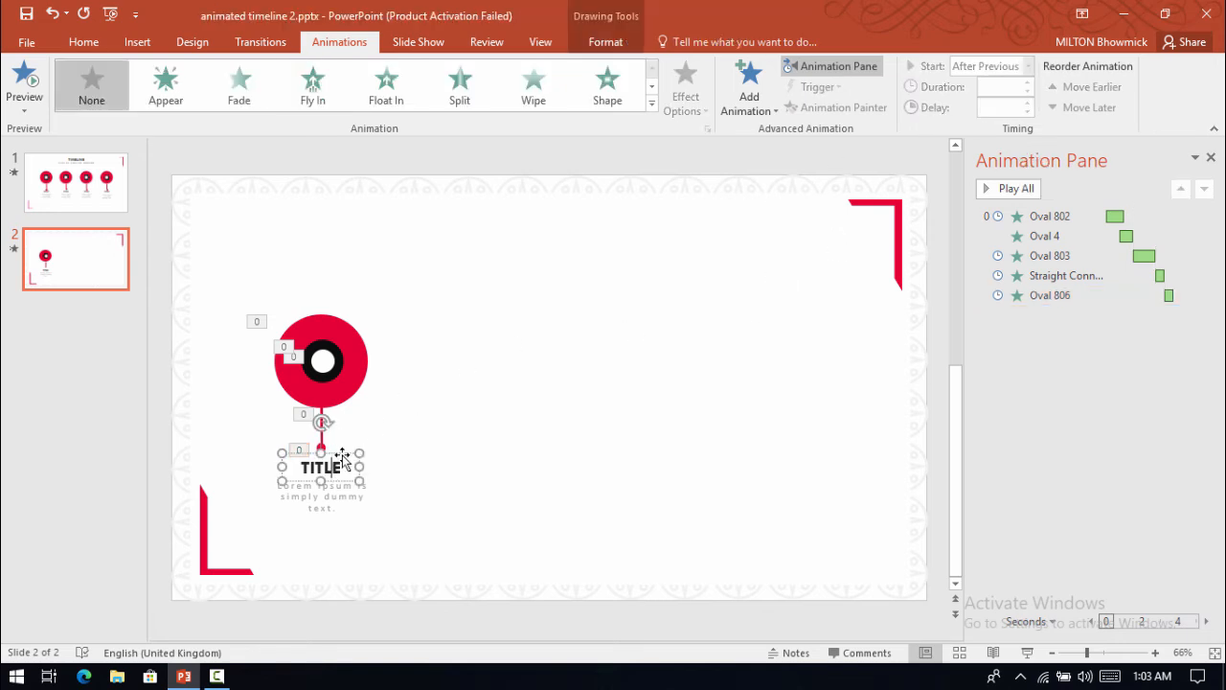
left_click(537, 103)
left_click(686, 94)
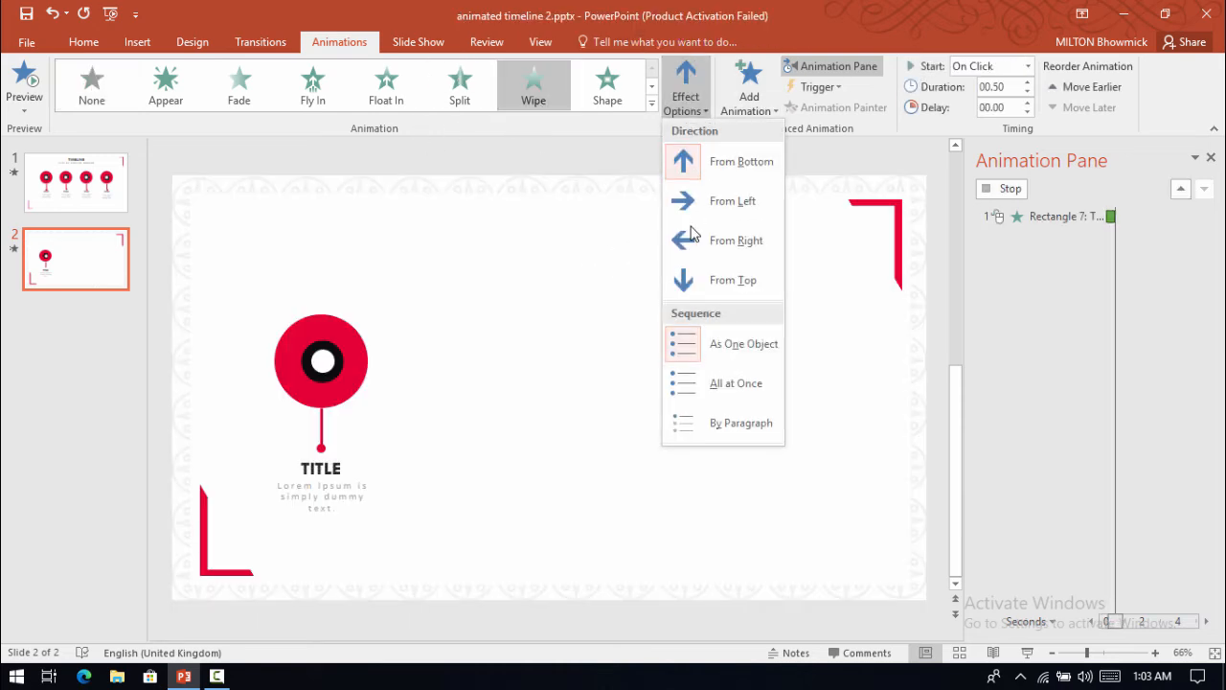
left_click(686, 284)
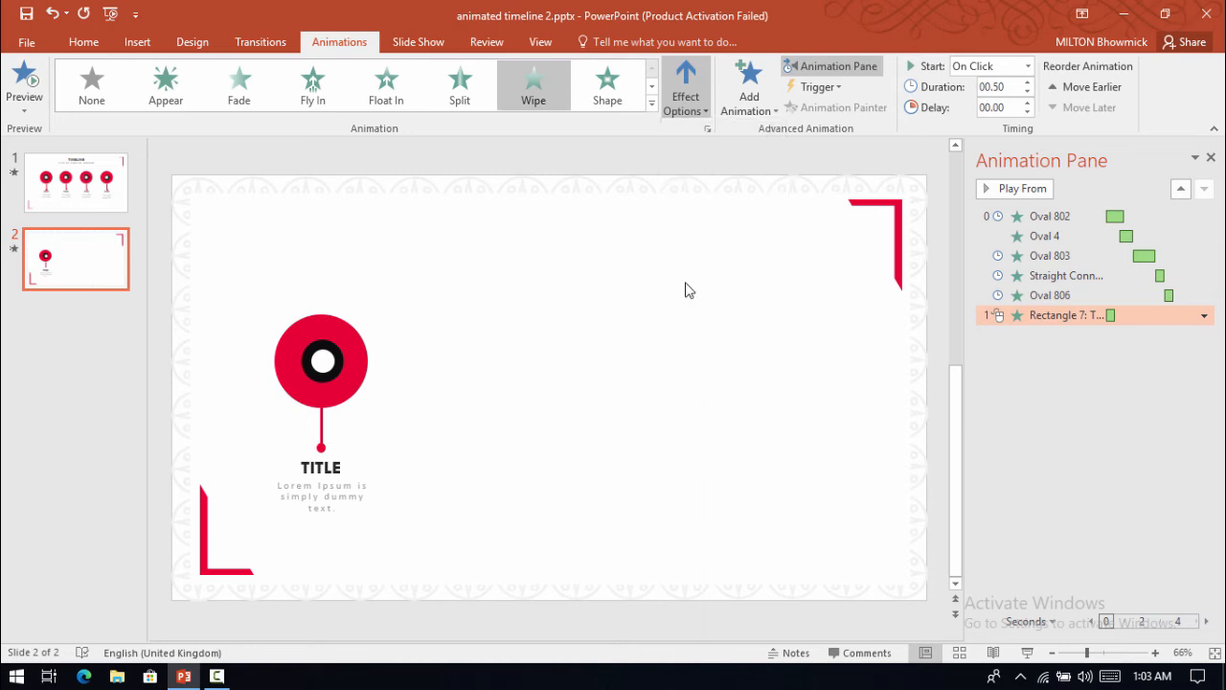
left_click(1028, 66)
left_click(987, 119)
- Apply the Float In entrance animation to the Lorem Ipsum description and start it After Previous
left_click(357, 482)
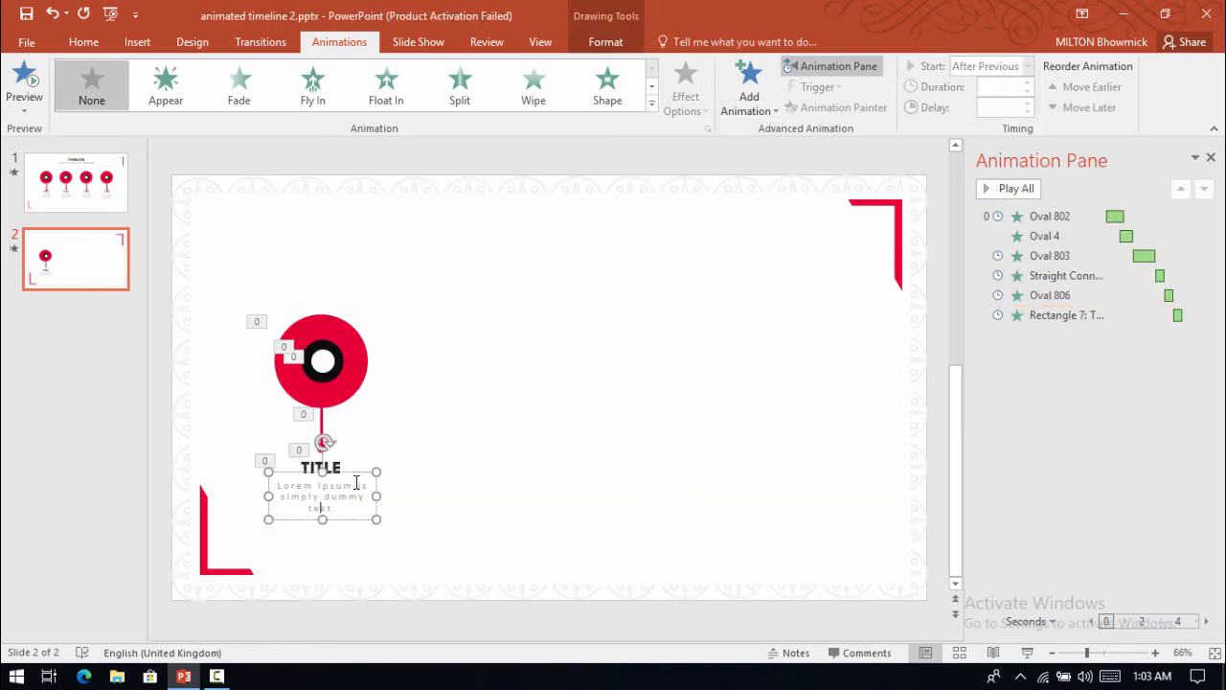
left_click(358, 472)
left_click(398, 102)
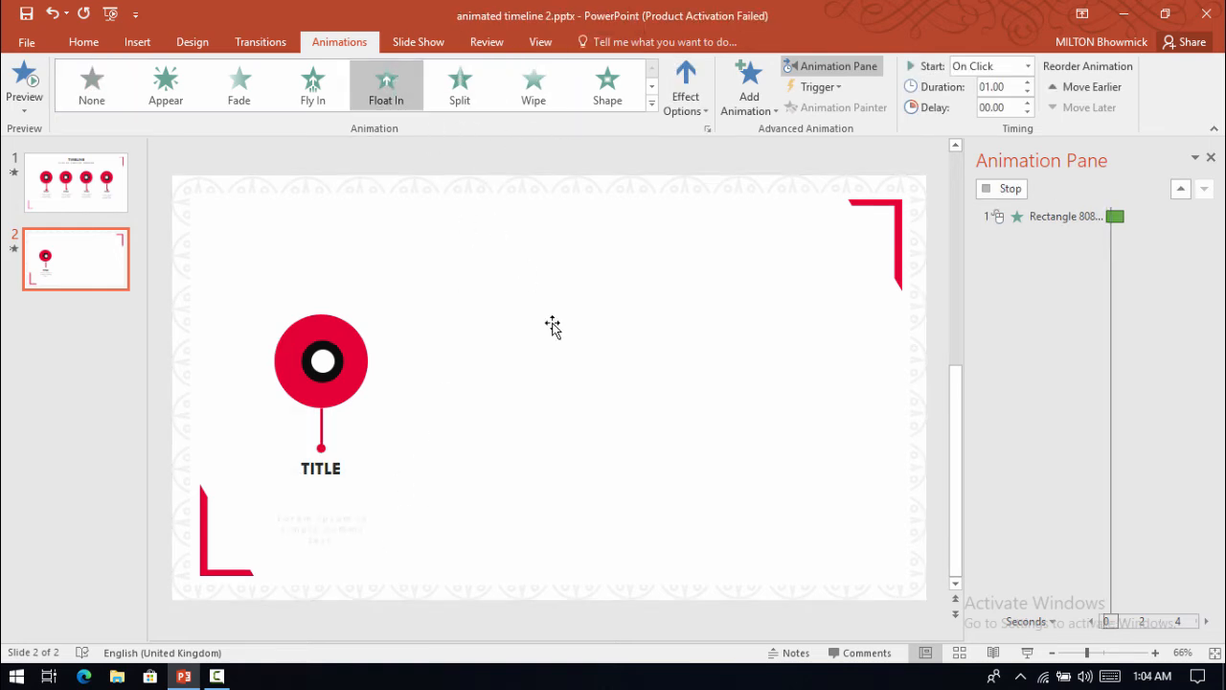
left_click(1016, 66)
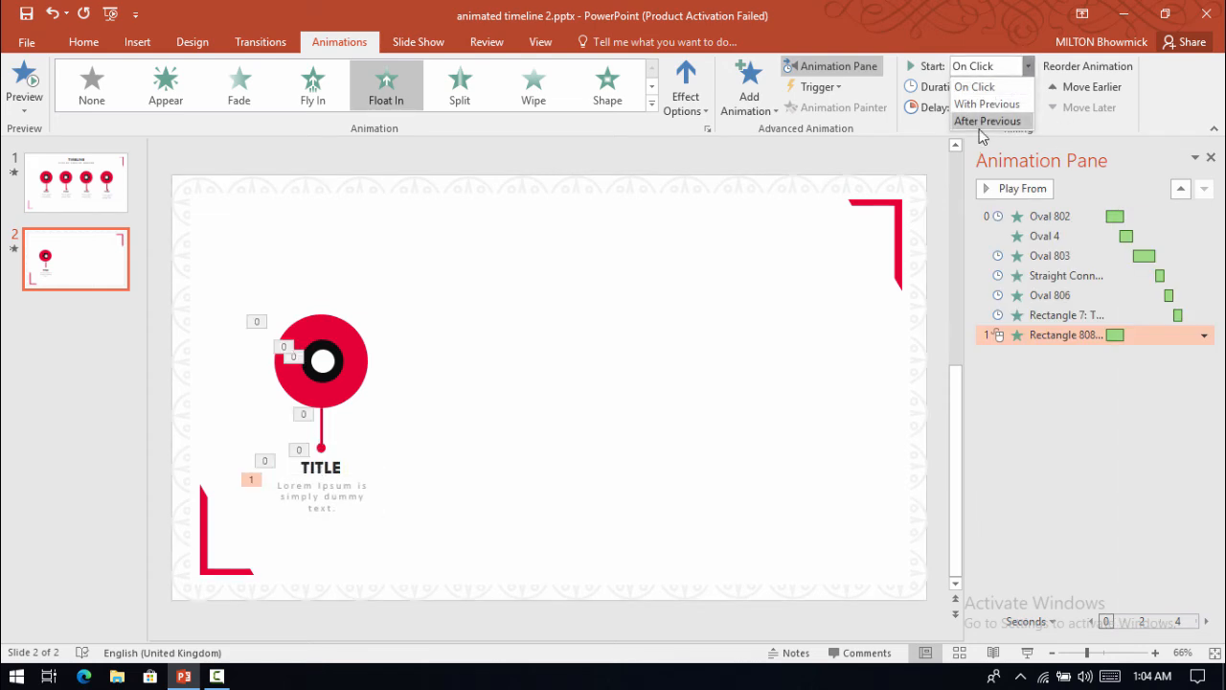
left_click(987, 113)
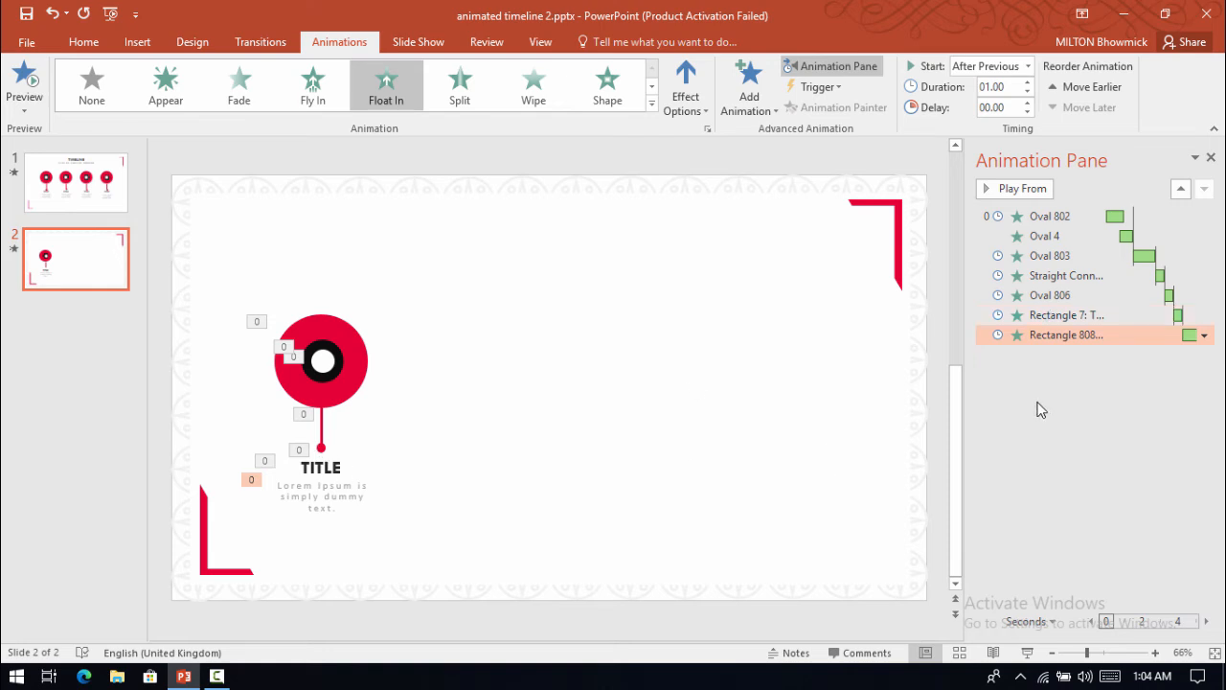
- Set the duration of both the title and description animations to 00.50 and preview the whole sequence
left_click(1061, 316, "ctrl")
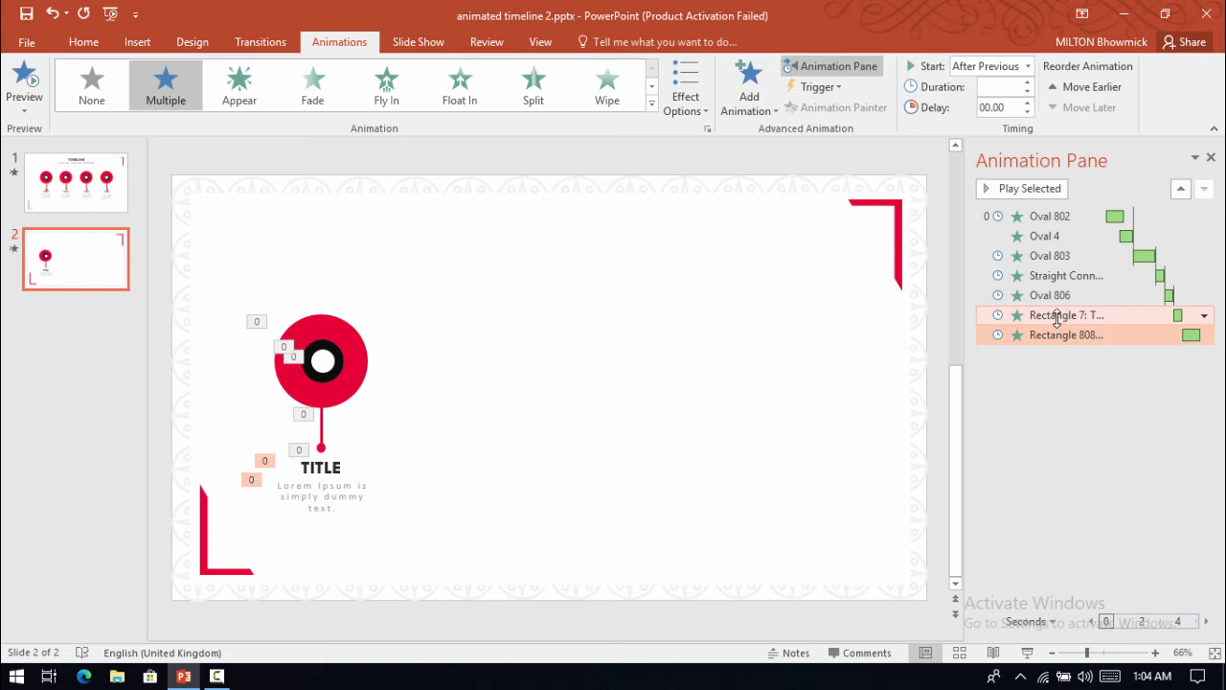
left_click(1026, 82)
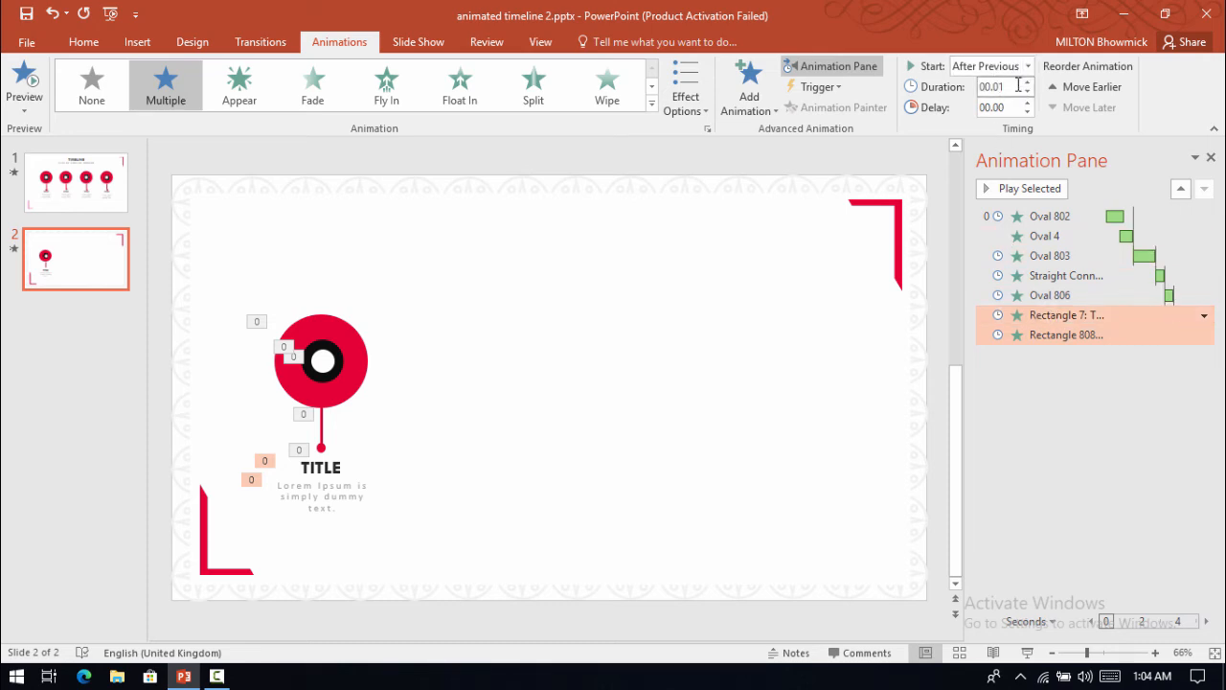
left_click(1018, 86)
type(".5")
key("Return")
left_click(883, 177)
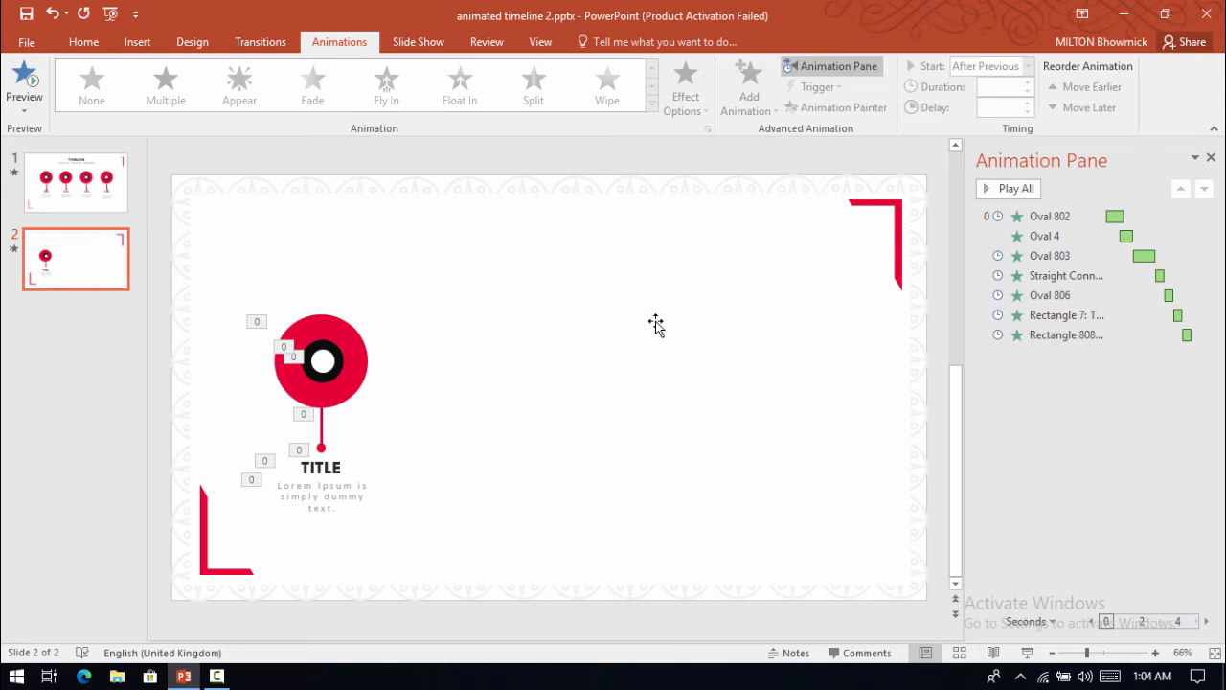
left_click(1014, 189)
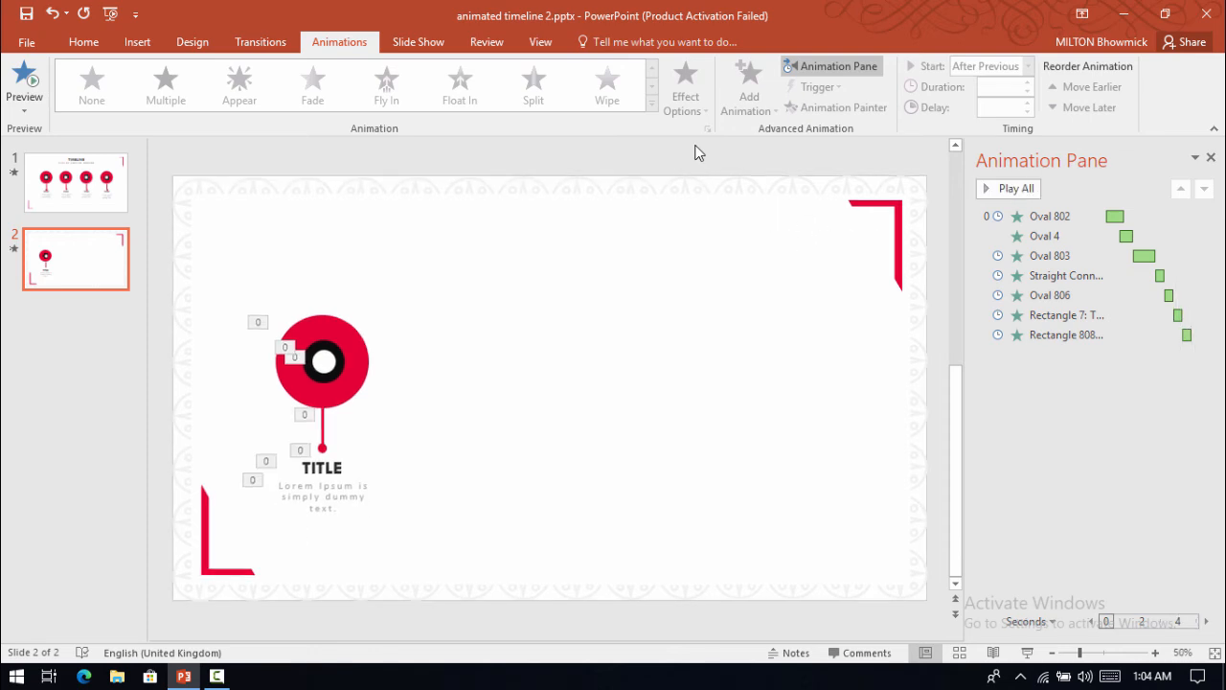
- Duplicate the complete timeline marker with its texts three times, forming a row of four evenly spaced, aligned markers
scroll(544, 227, "down", 2)
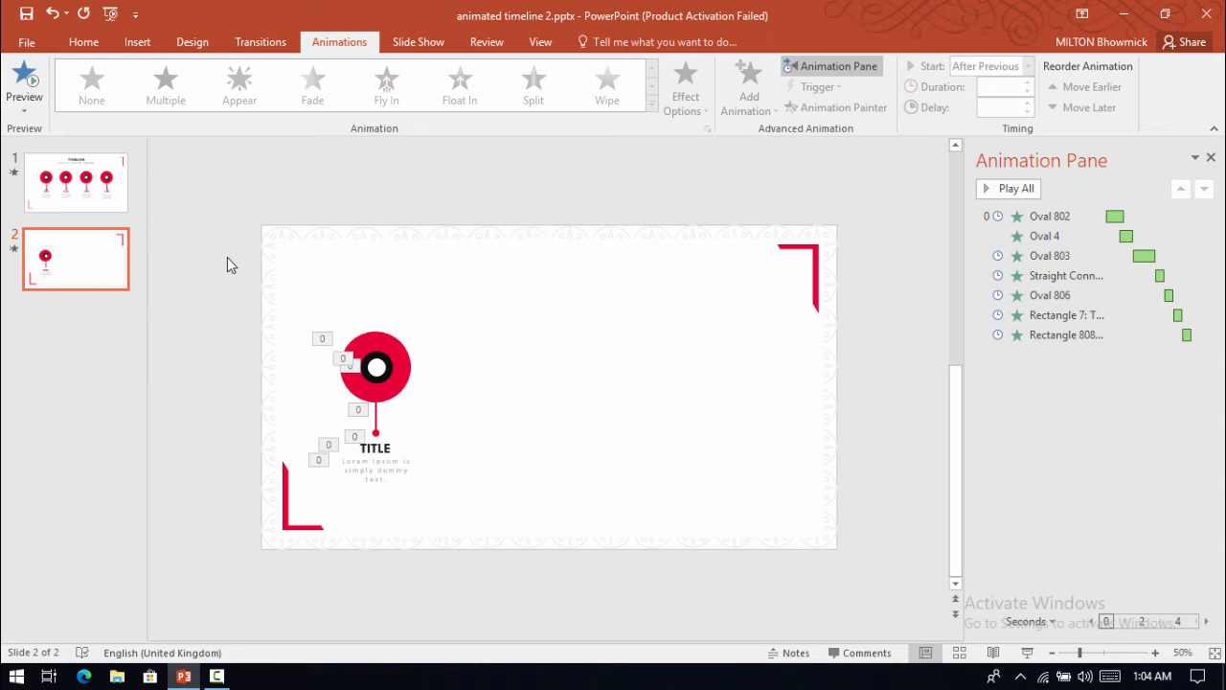
left_click_drag(237, 287, 467, 514)
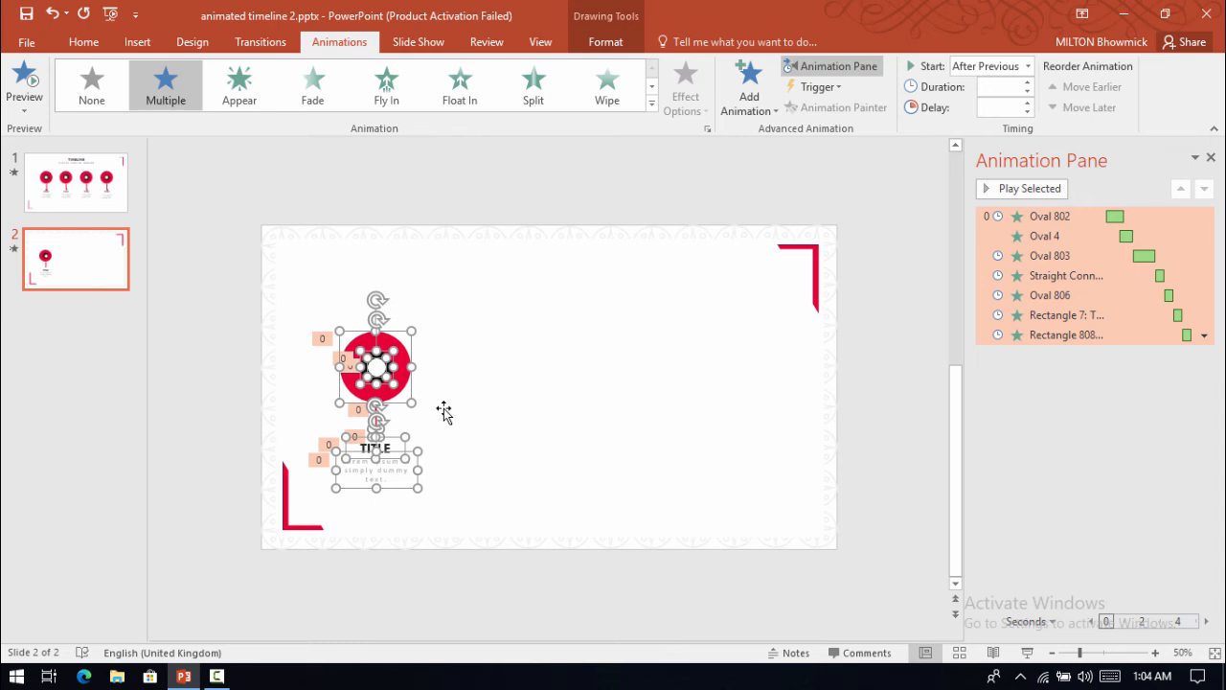
key("ctrl+d")
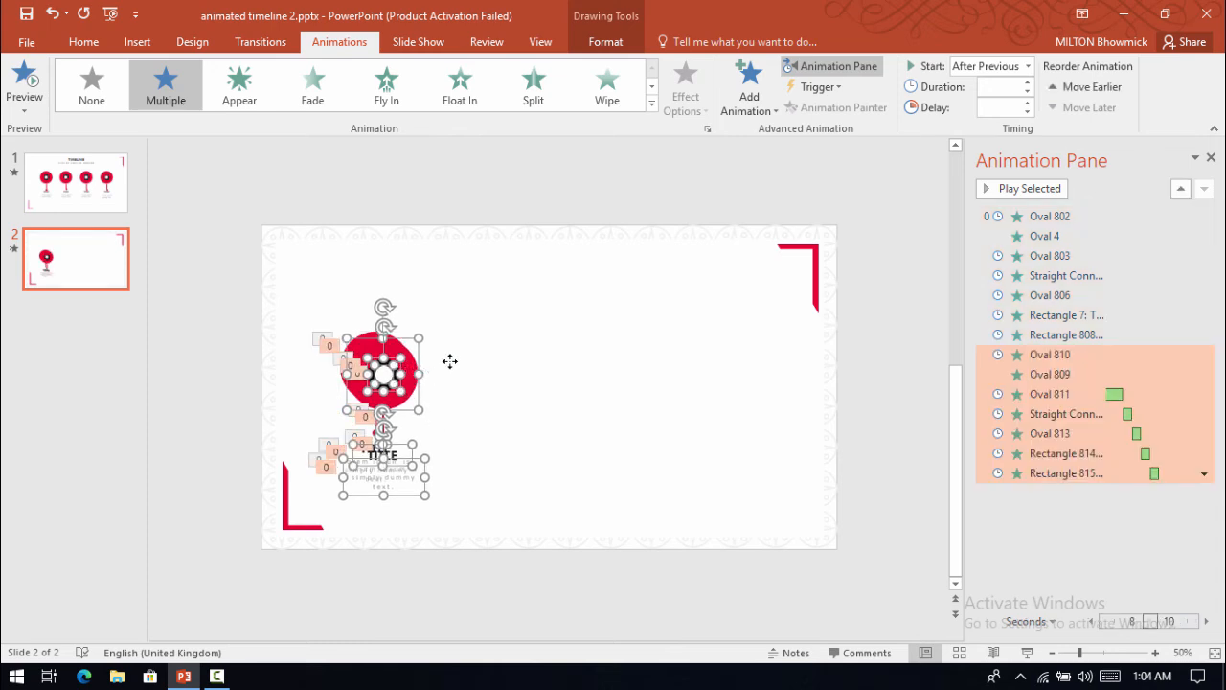
left_click_drag(450, 361, 505, 364)
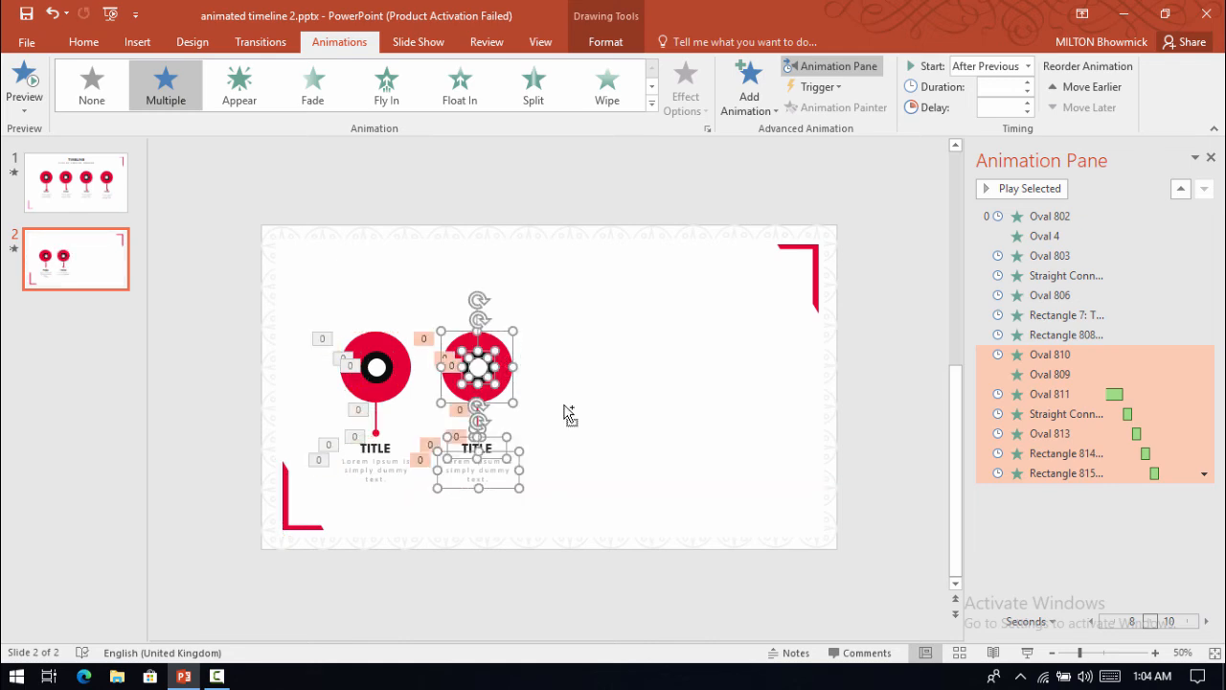
key("ctrl+d")
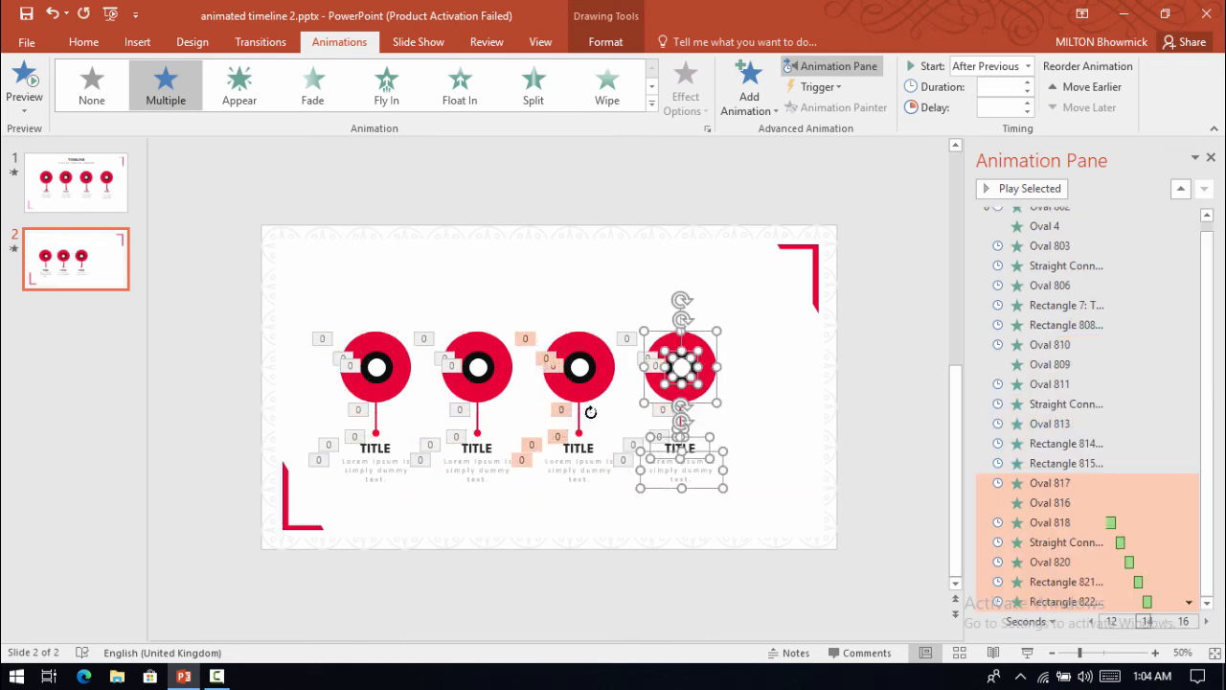
key("ctrl+d")
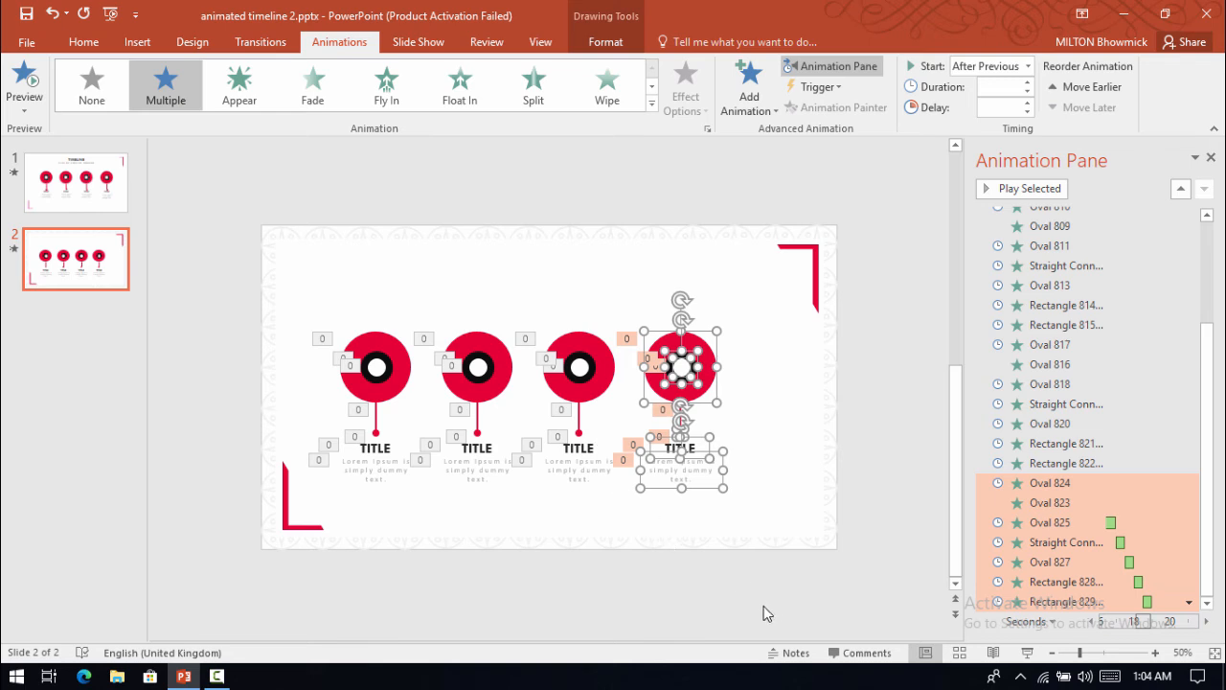
- Move all four timeline markers together slightly right and up to centre the row on the slide
left_click_drag(785, 598, 293, 265)
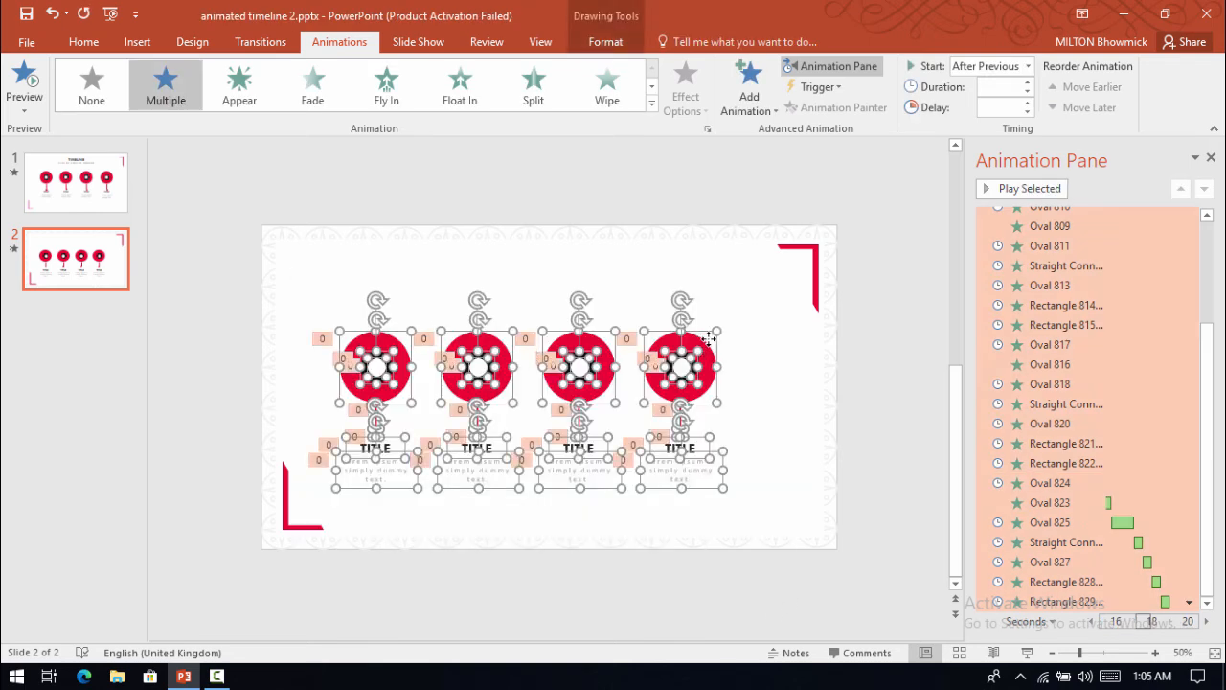
left_click_drag(712, 337, 724, 331)
left_click(775, 235)
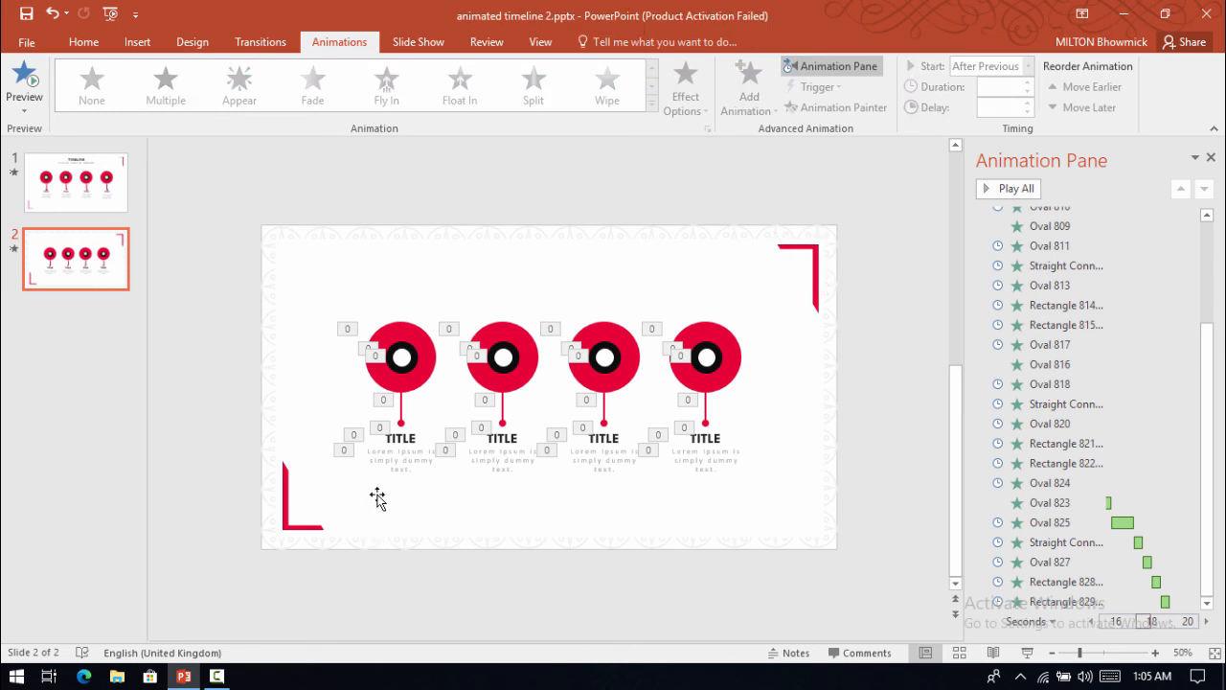
- Apply the Fly In entrance animation to both red corner brackets, then select only the upper-right bracket
left_click(286, 497)
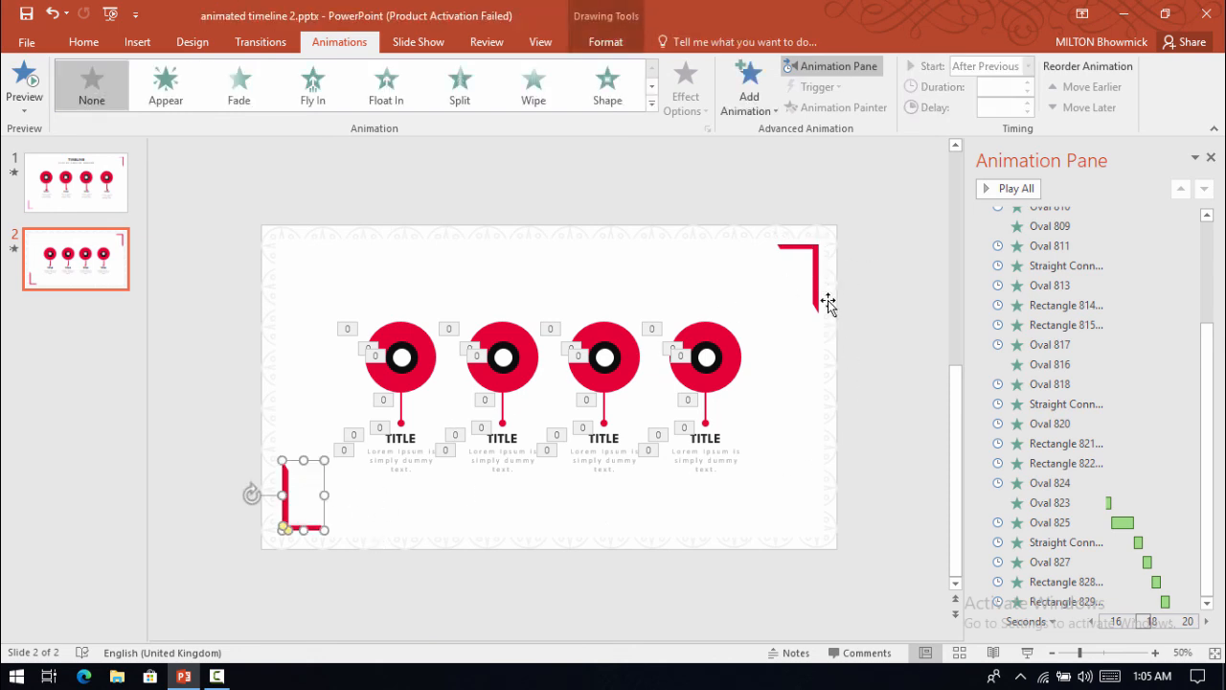
left_click(816, 261, "shift")
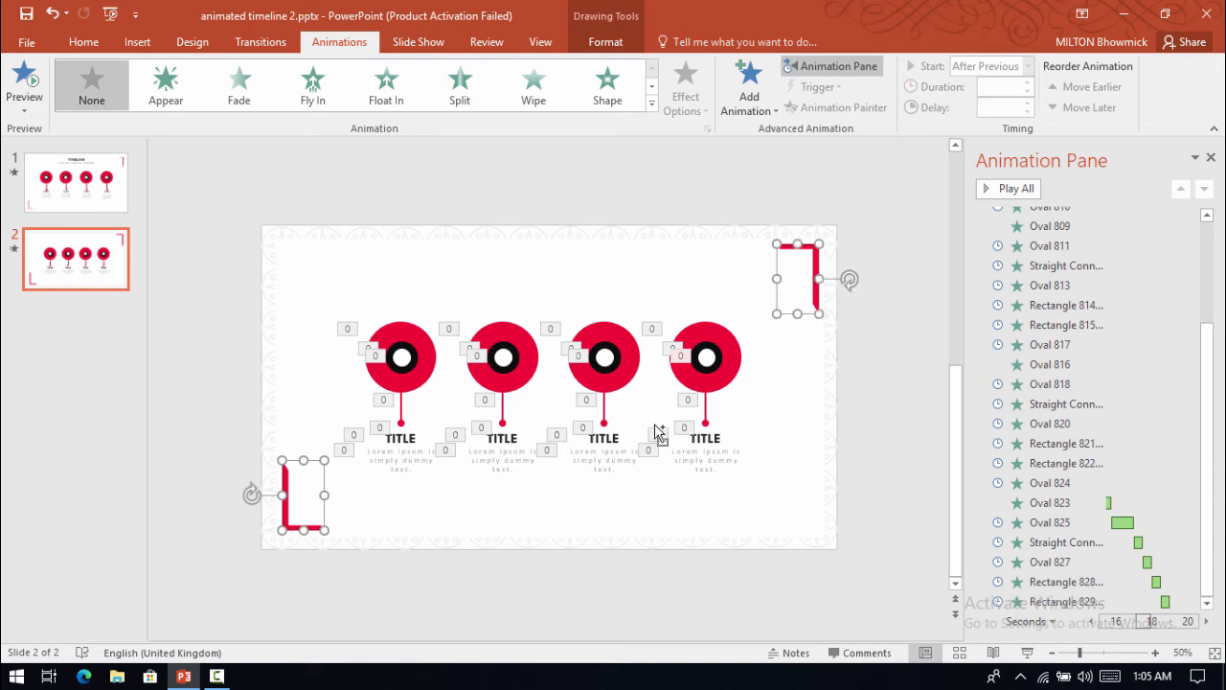
left_click(321, 98)
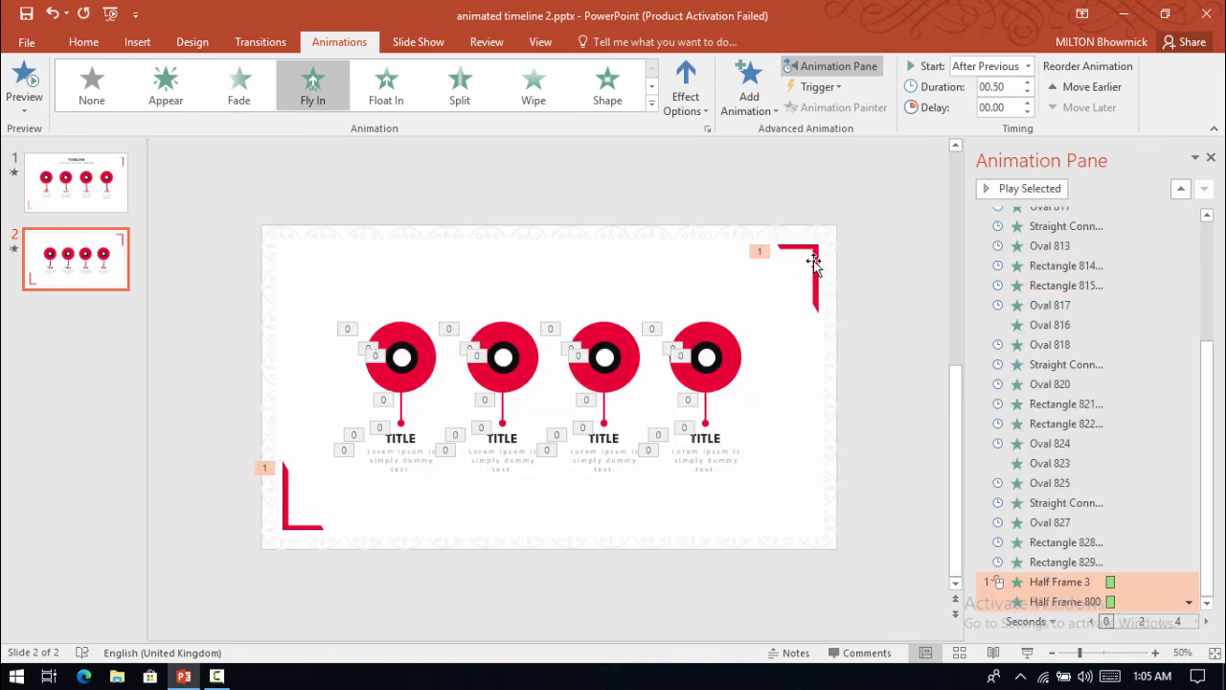
left_click(813, 249)
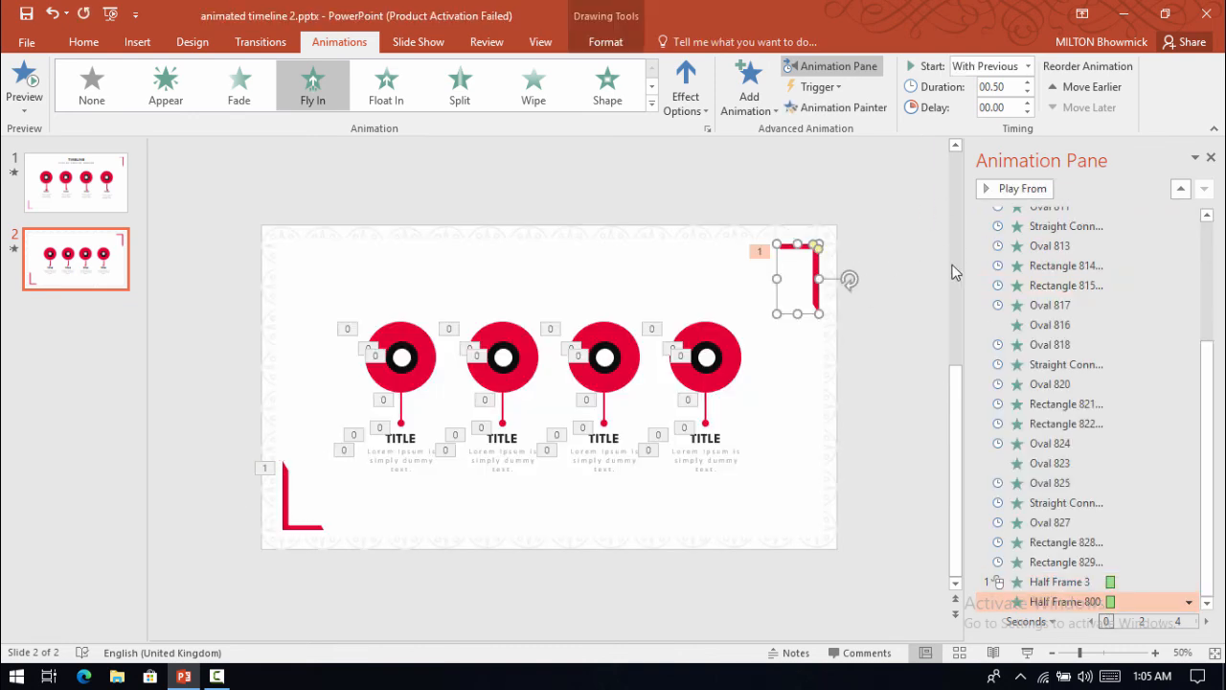